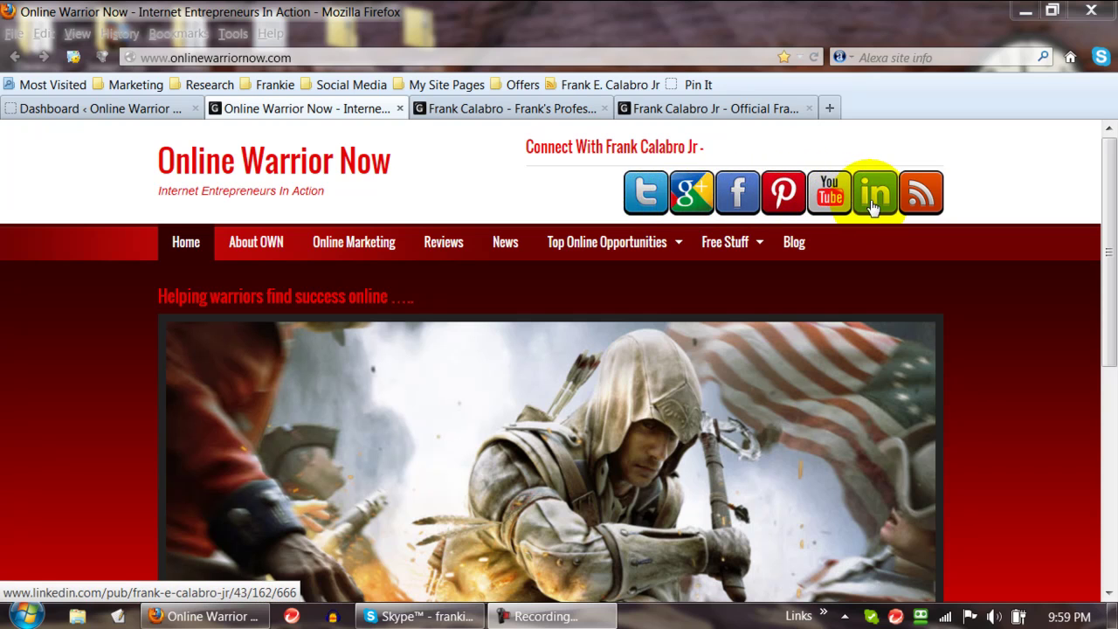
# Compare the social media icons in the headers of the three open blog sites
pyautogui.click(497, 107)
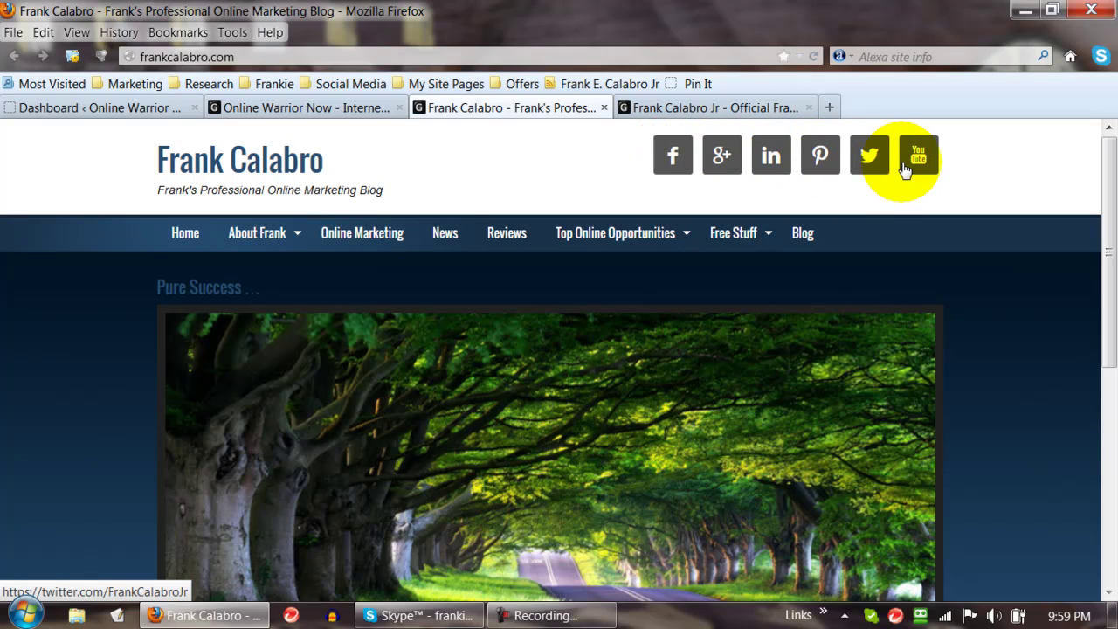
pyautogui.click(698, 108)
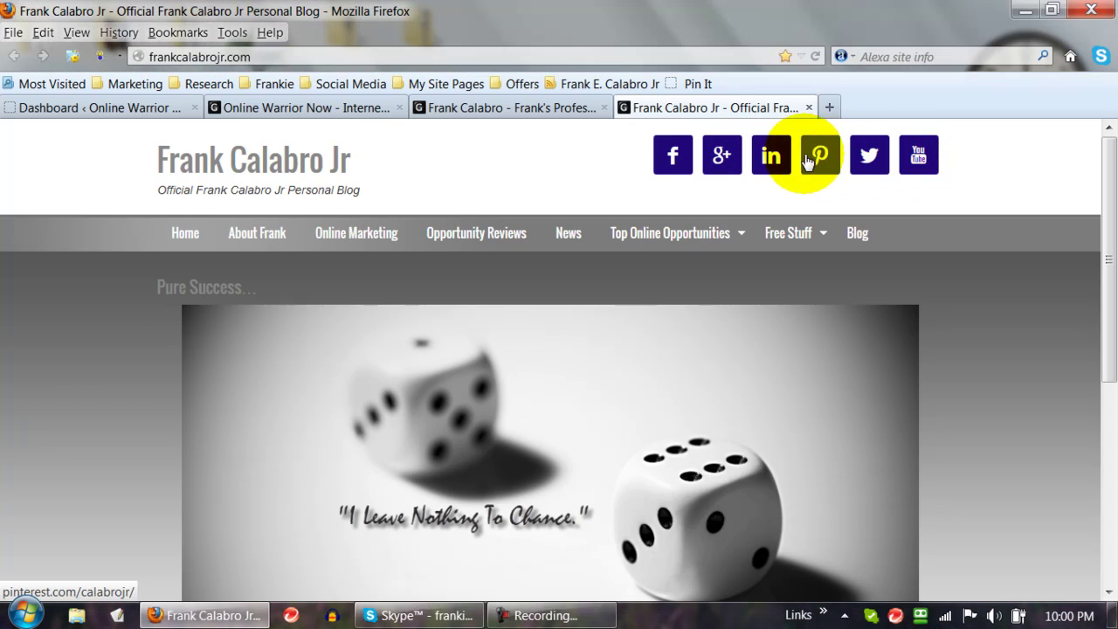
pyautogui.click(312, 114)
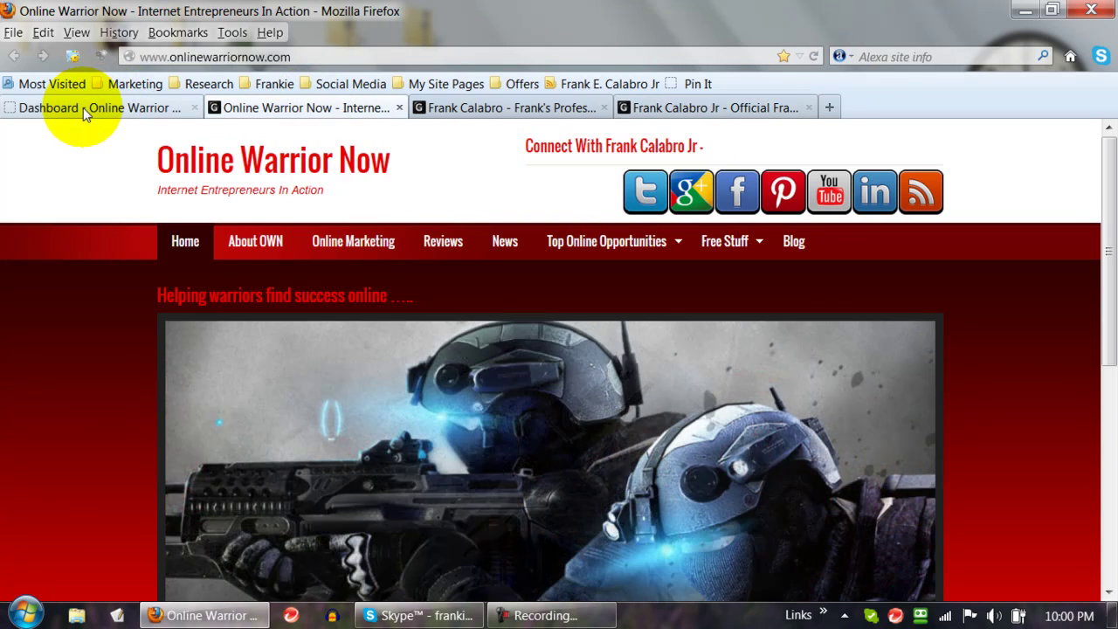
# Open the installed plugins list in the Online Warrior Now dashboard and highlight the Acurax Social Media Widget name
pyautogui.click(84, 107)
pyautogui.moveTo(59, 404)
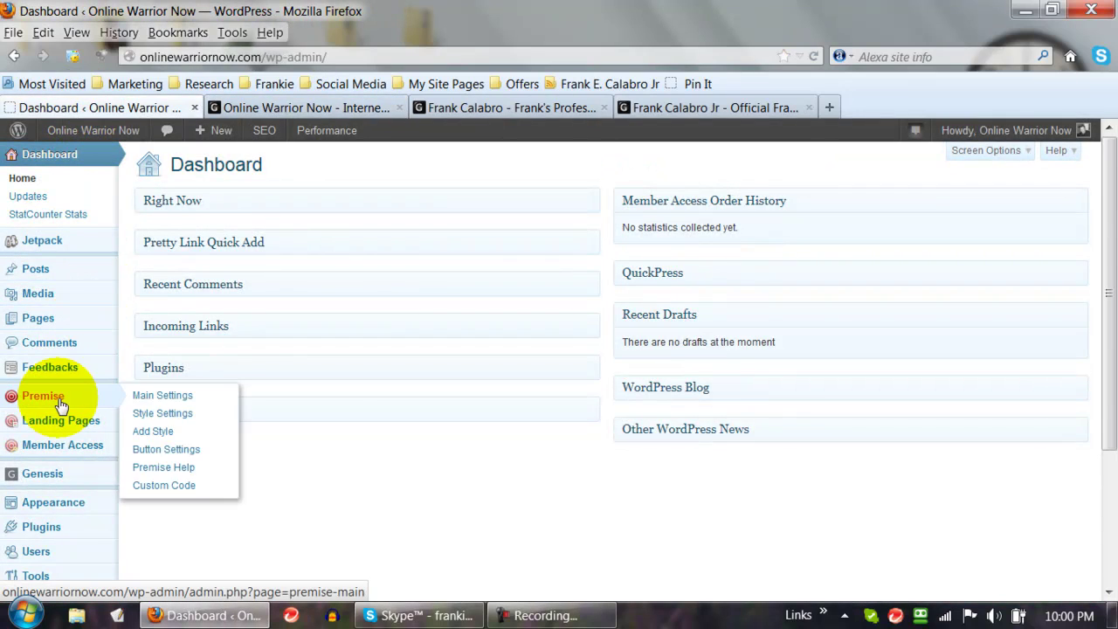
pyautogui.scroll(-4, 54, 407)
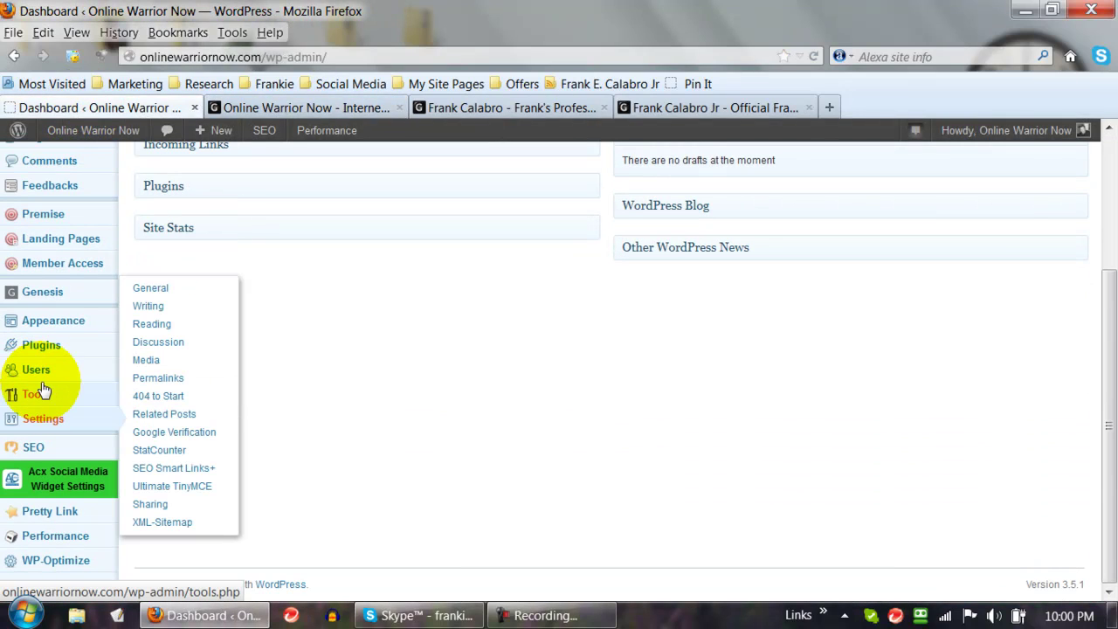
pyautogui.moveTo(46, 375)
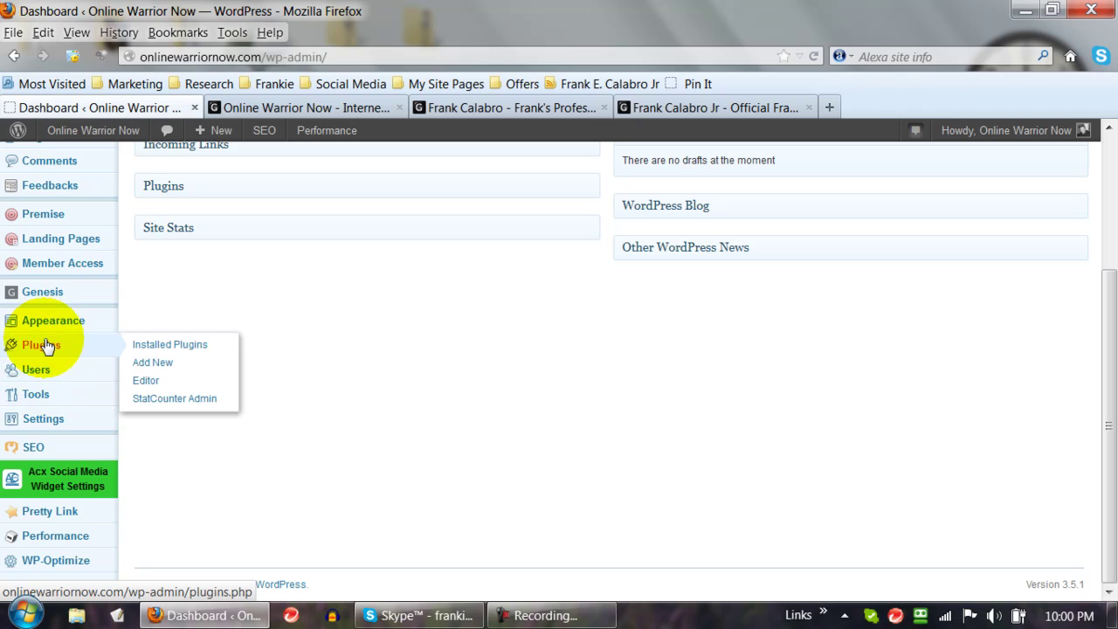
pyautogui.click(44, 347)
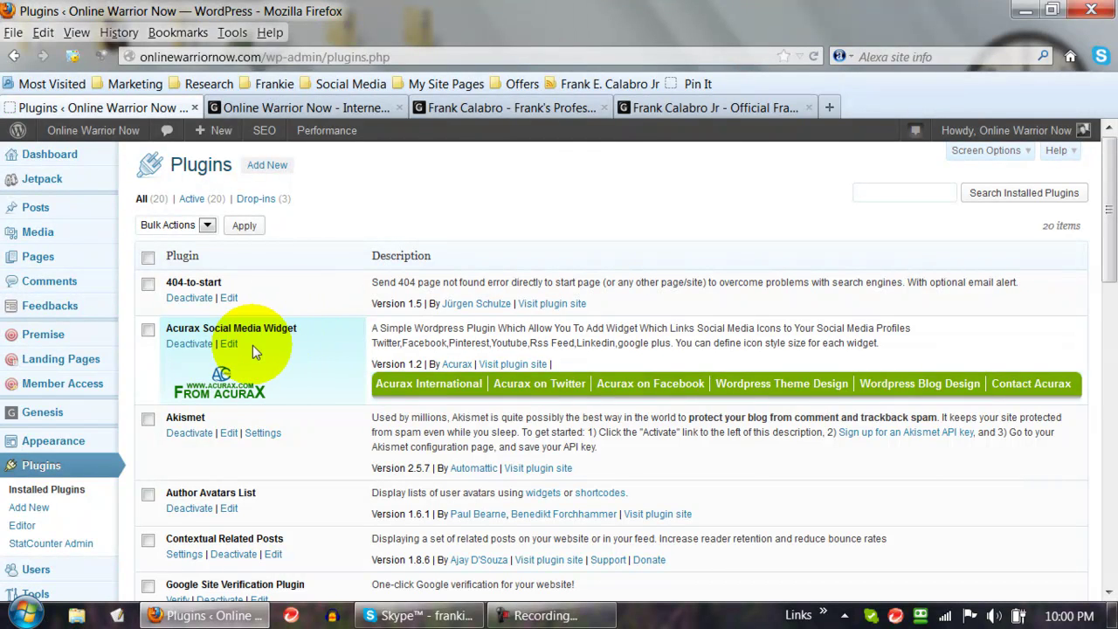
pyautogui.click(170, 334)
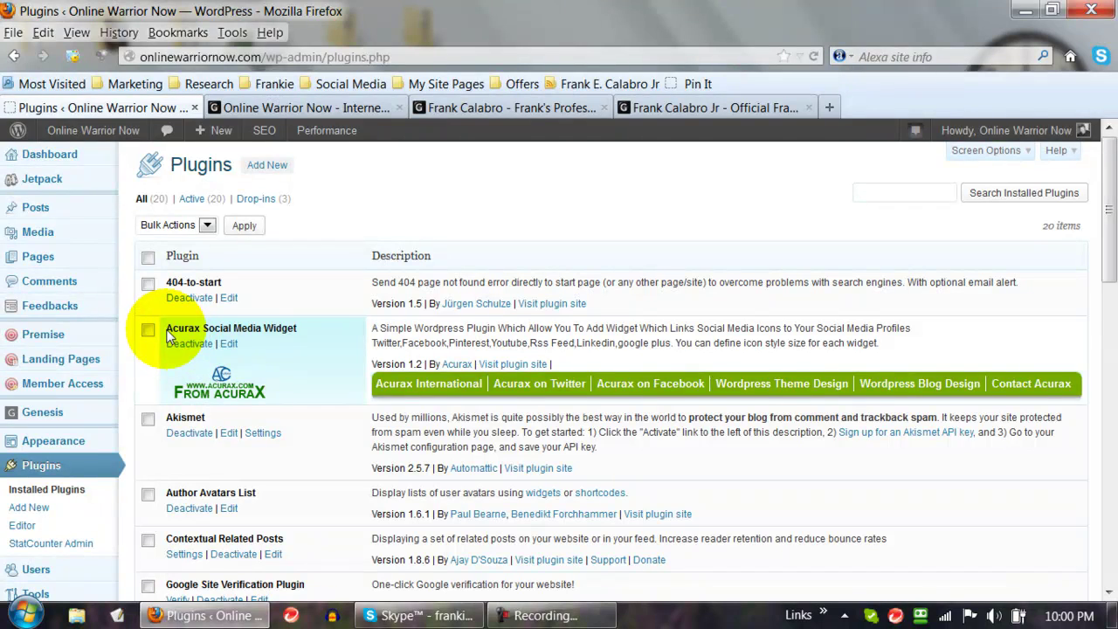
pyautogui.moveTo(168, 331); pyautogui.dragTo(299, 329)
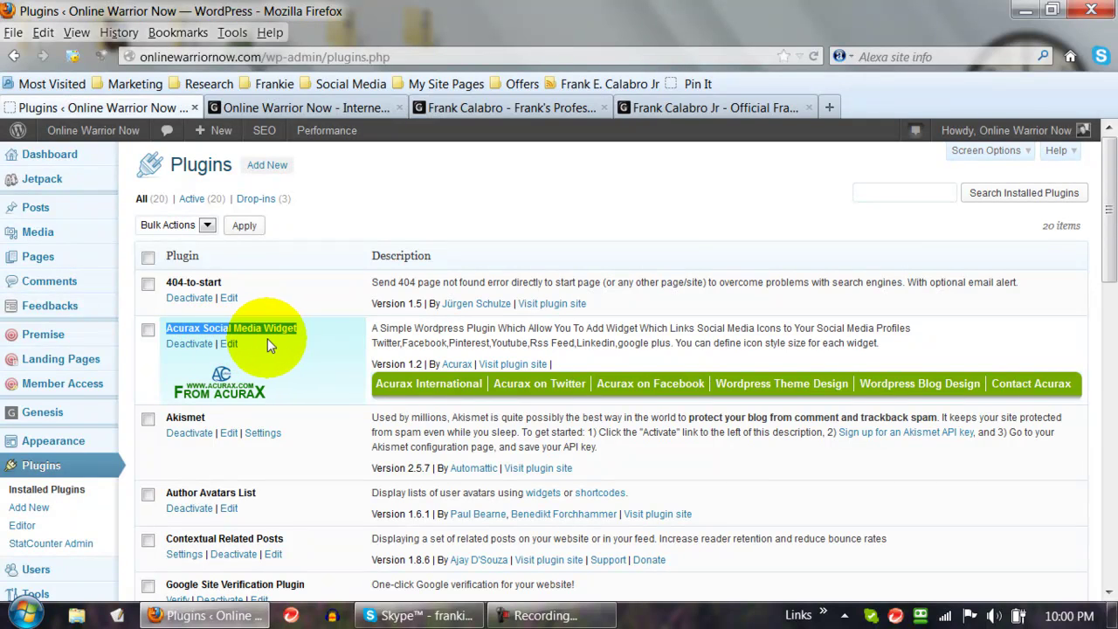
# Search for new plugins to install with the keyword "social media widget"
pyautogui.click(270, 167)
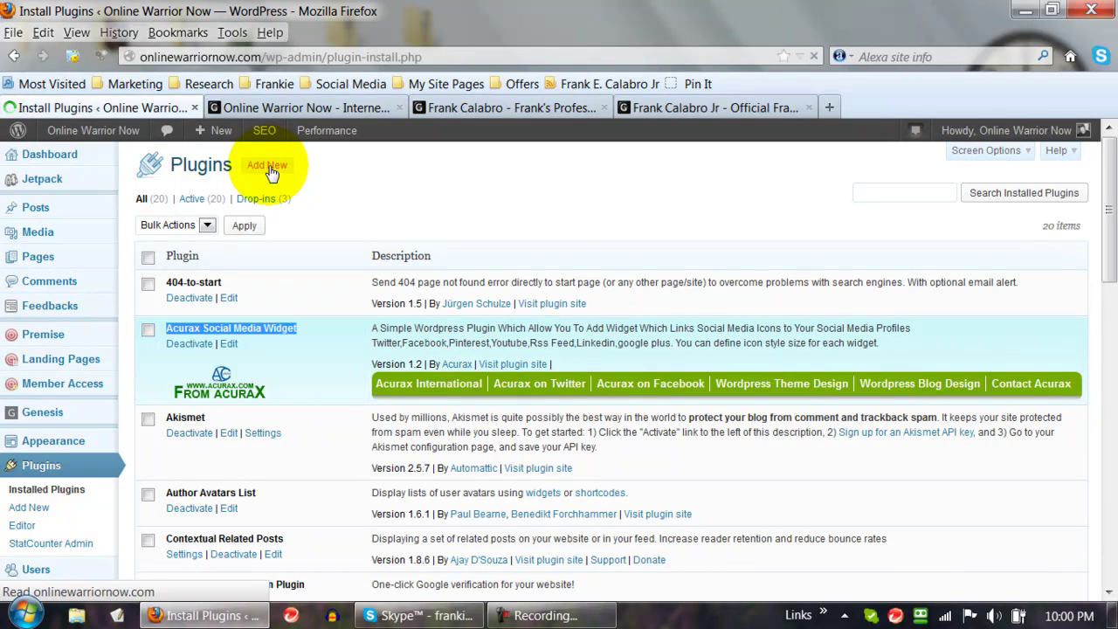
pyautogui.click(213, 284)
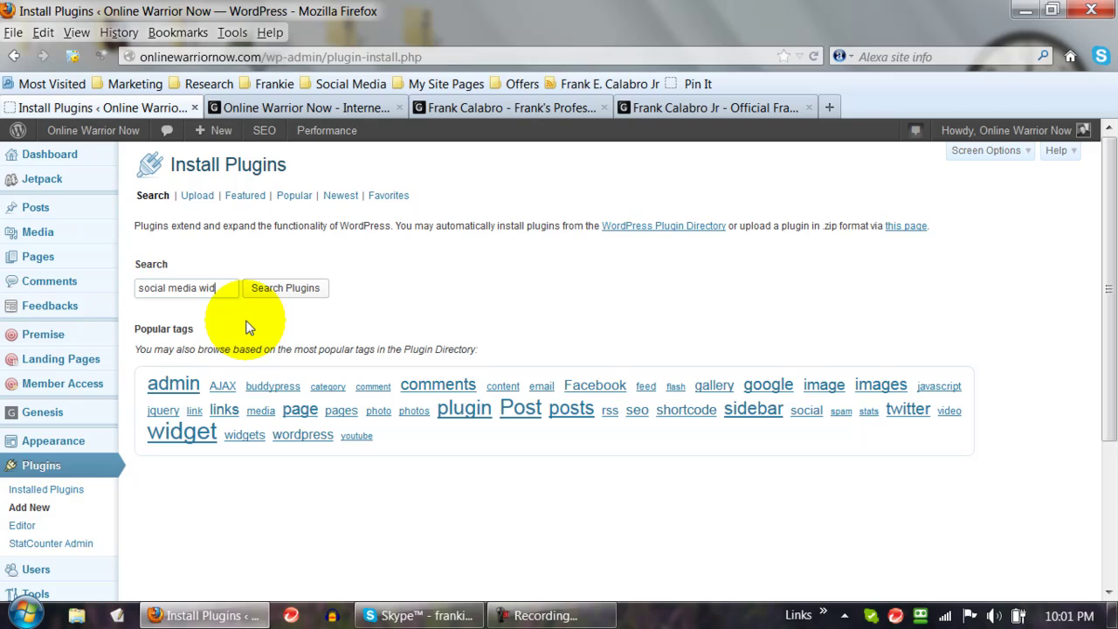
pyautogui.press('Return')
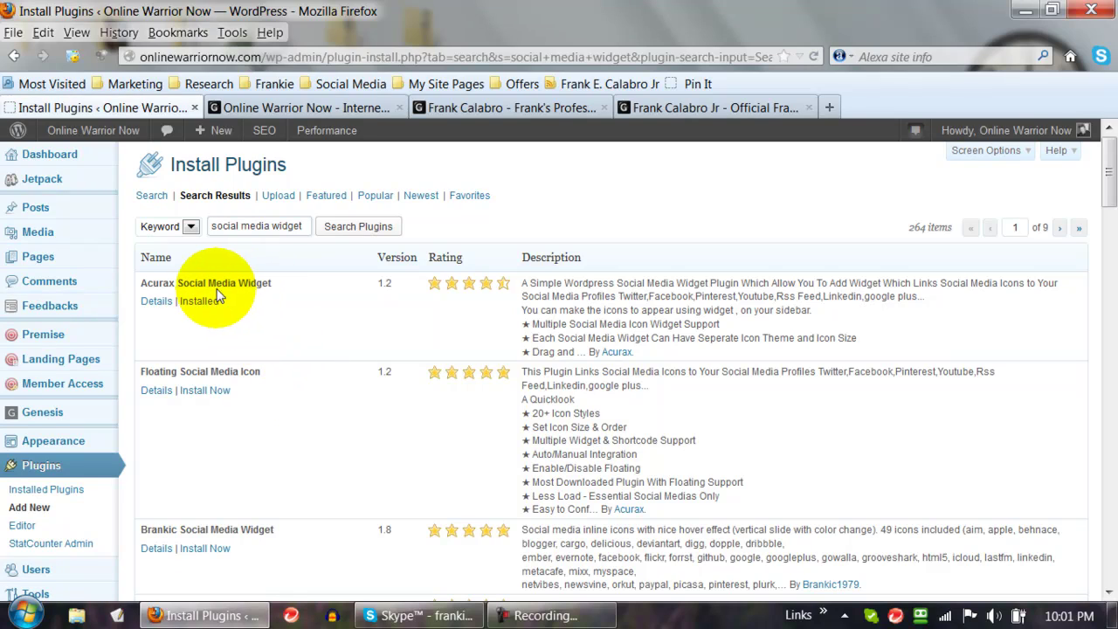
# Examine the version, author and description of Acurax Social Media Widget among the plugin search results
pyautogui.doubleClick(382, 287)
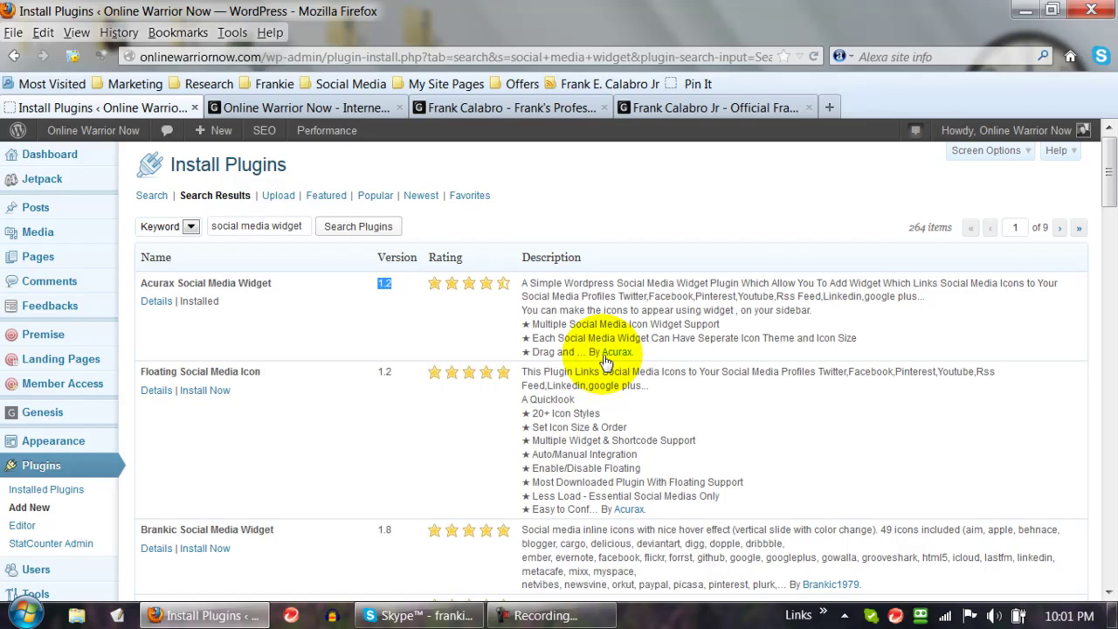
pyautogui.moveTo(588, 353); pyautogui.dragTo(634, 358)
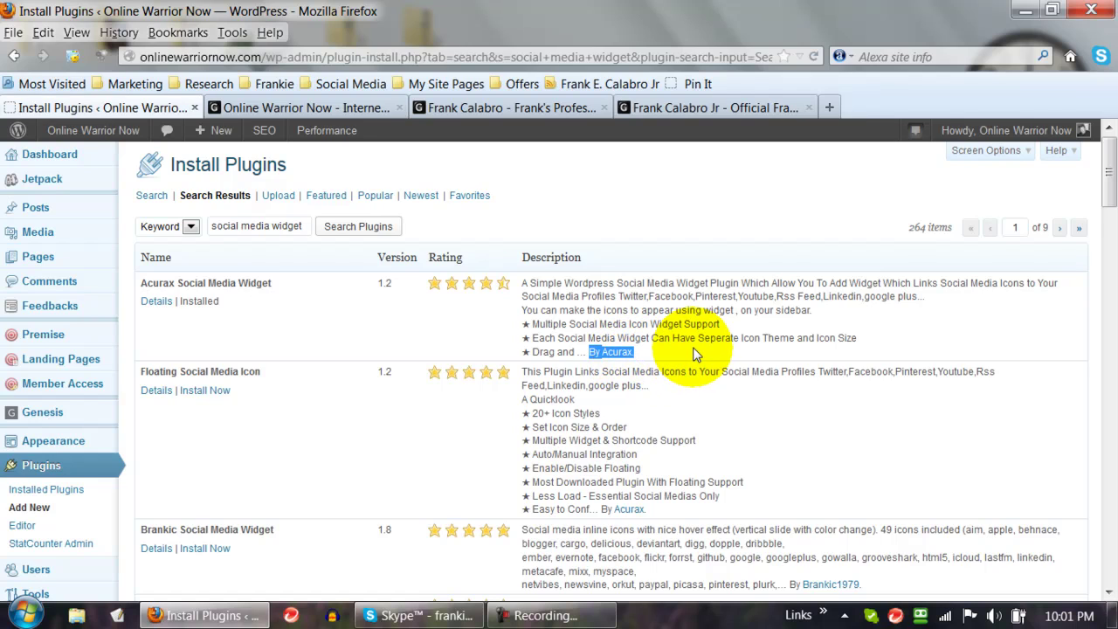
pyautogui.click(330, 337)
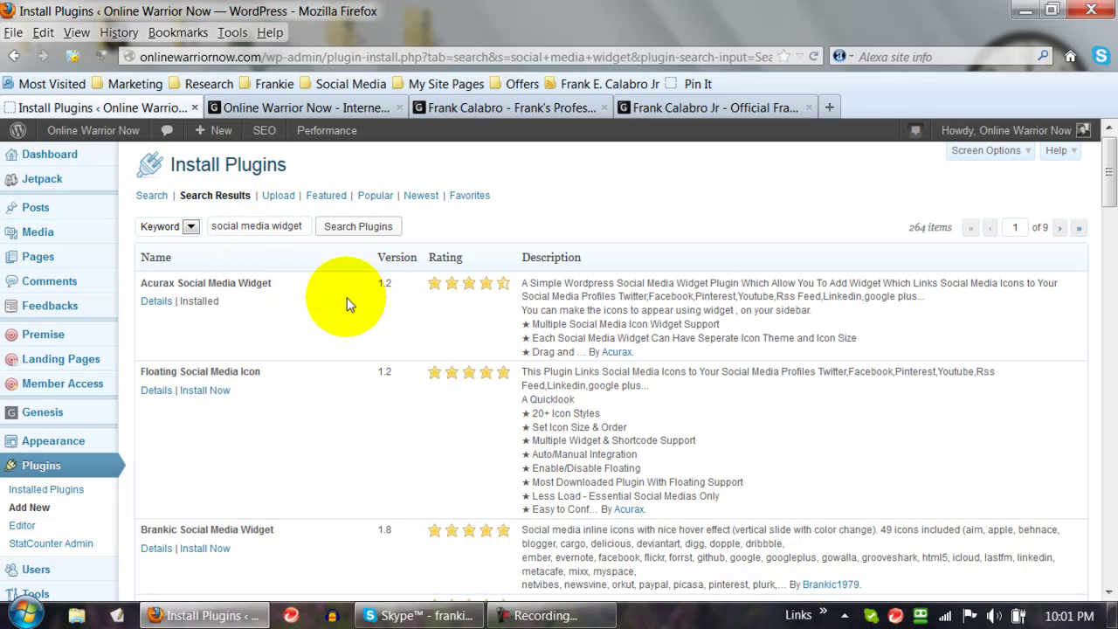
pyautogui.moveTo(143, 281); pyautogui.dragTo(646, 362)
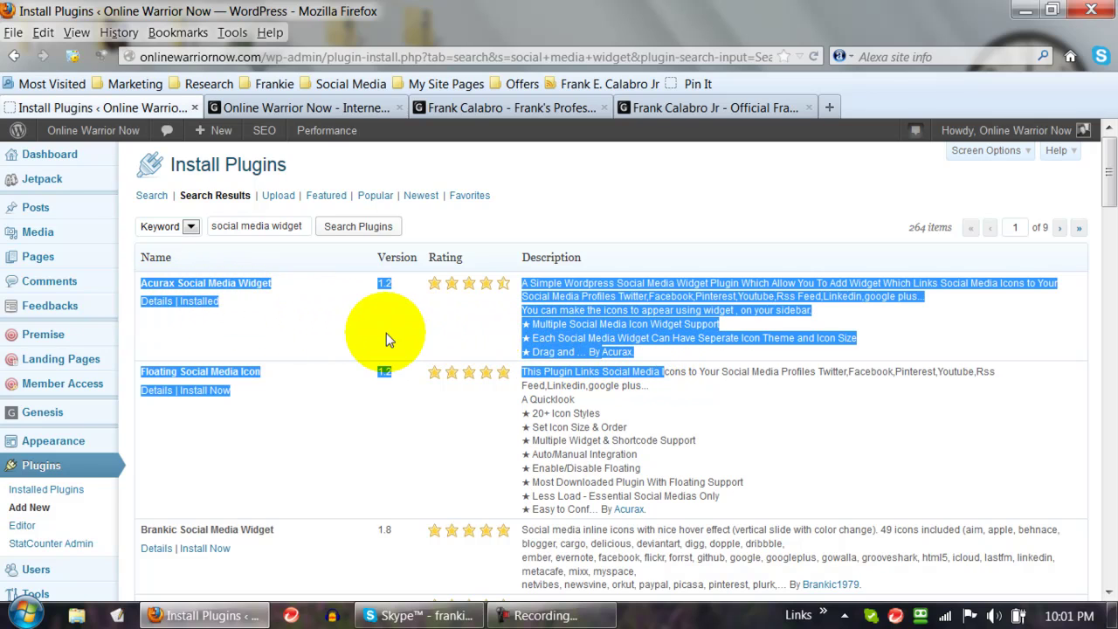
pyautogui.click(381, 332)
pyautogui.scroll(-8, 287, 375)
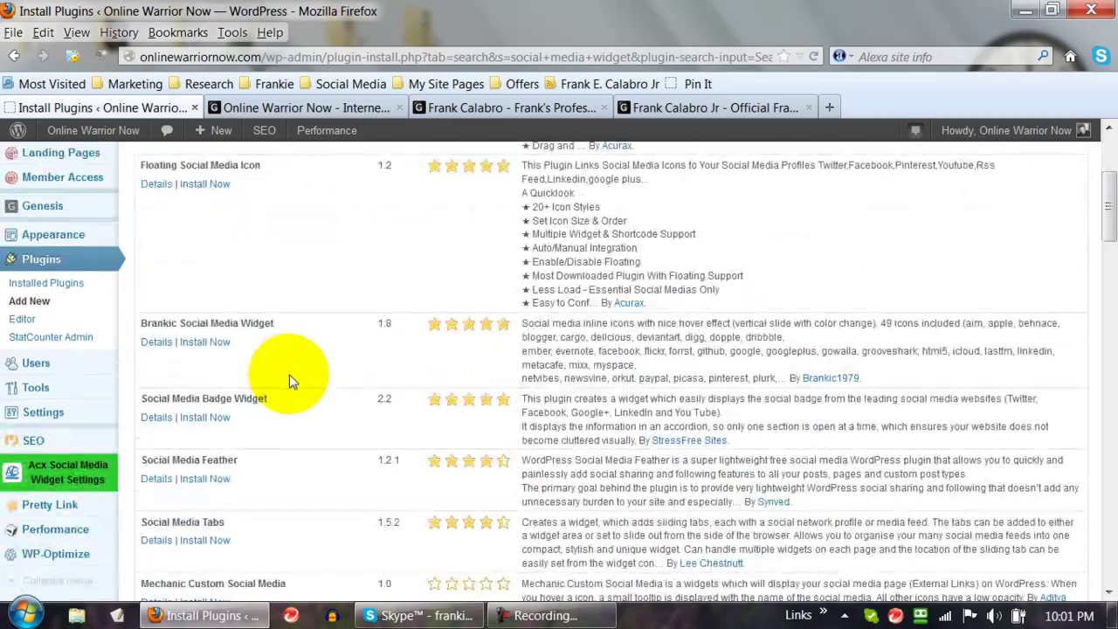
pyautogui.scroll(8, 287, 376)
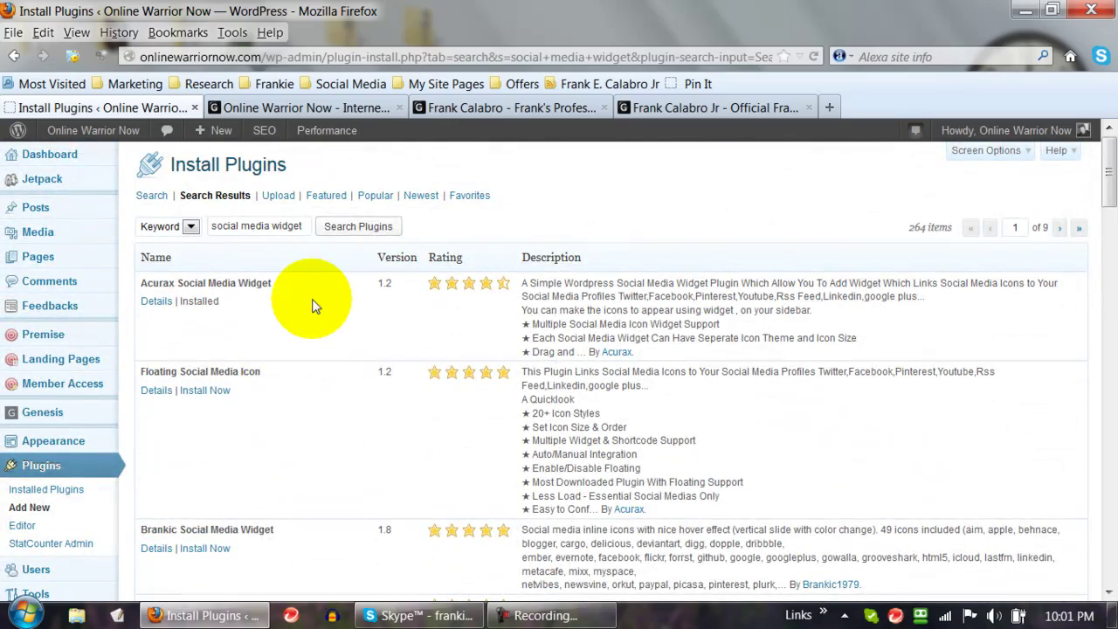
# Open the Acx Social Media Widget Settings page
pyautogui.scroll(-5, 263, 353)
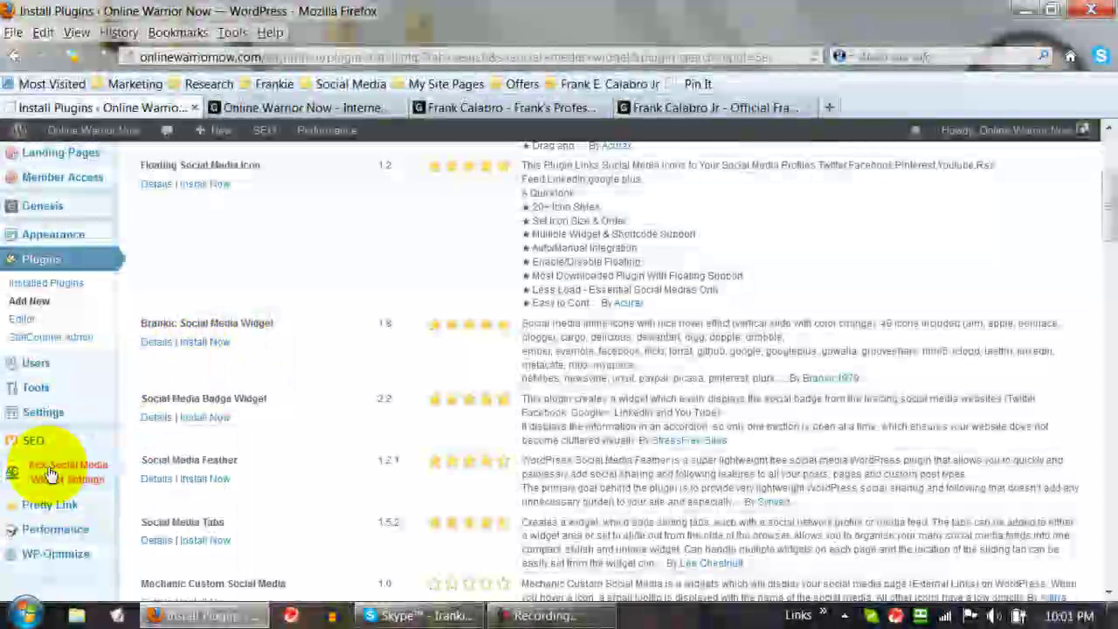
pyautogui.moveTo(53, 479)
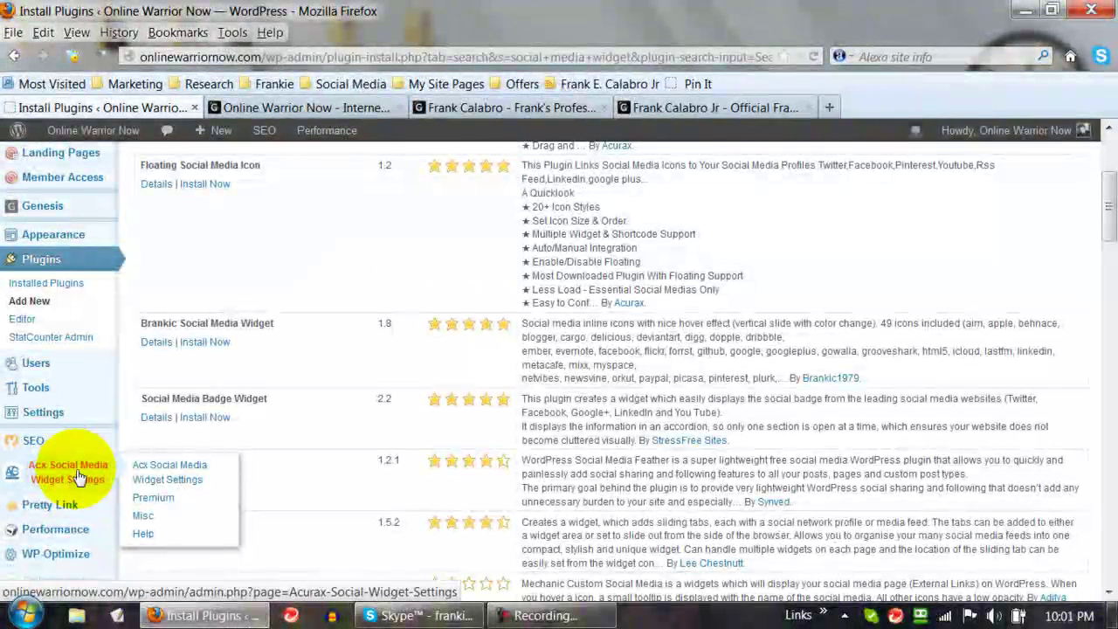
pyautogui.click(159, 480)
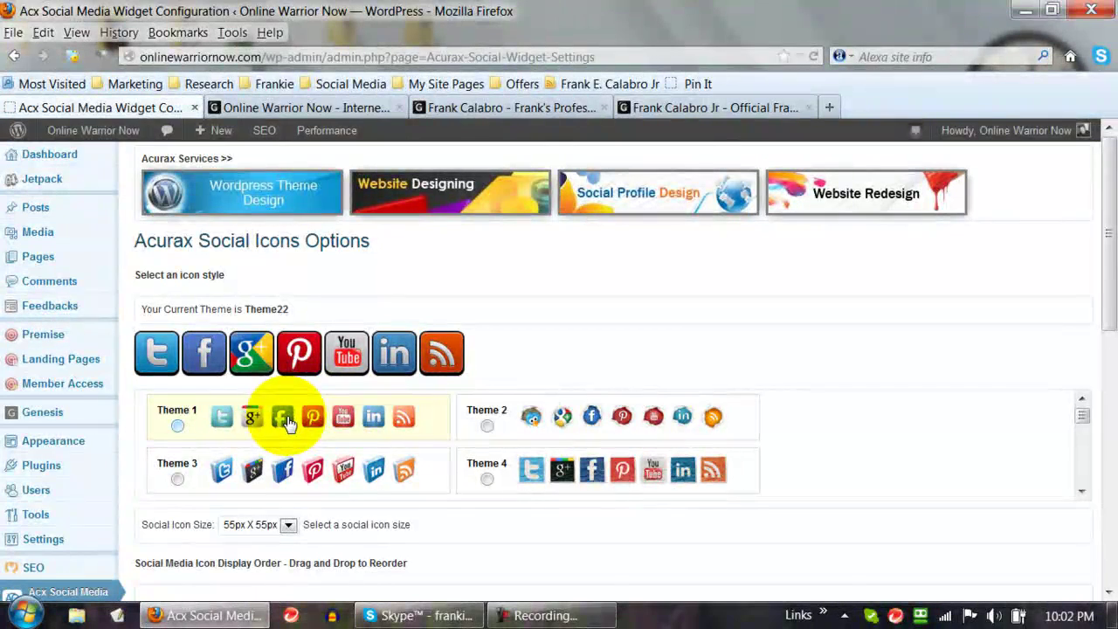
# Enlarge the page text and look through the available social icon themes up to Theme 24
pyautogui.click(77, 35)
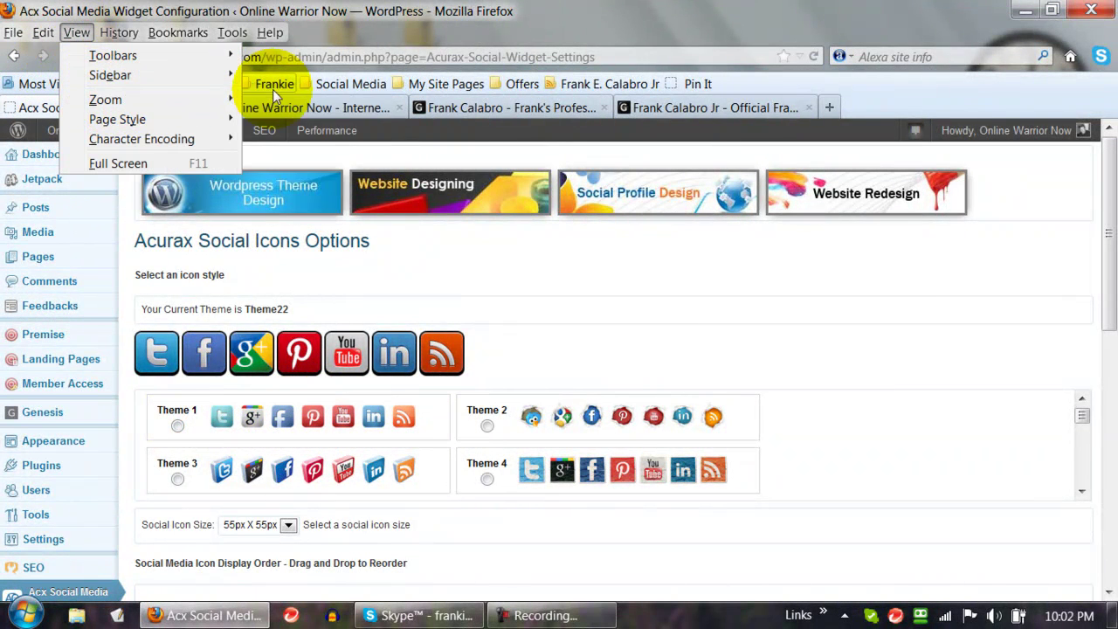
pyautogui.moveTo(201, 99)
pyautogui.click(306, 100)
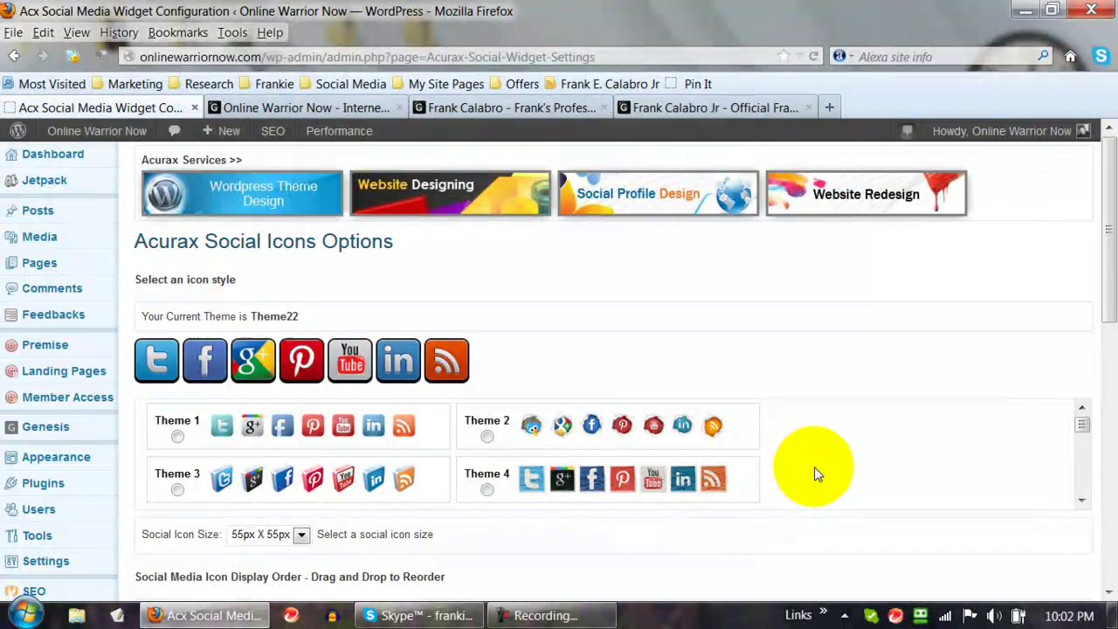
pyautogui.scroll(-2, 814, 466)
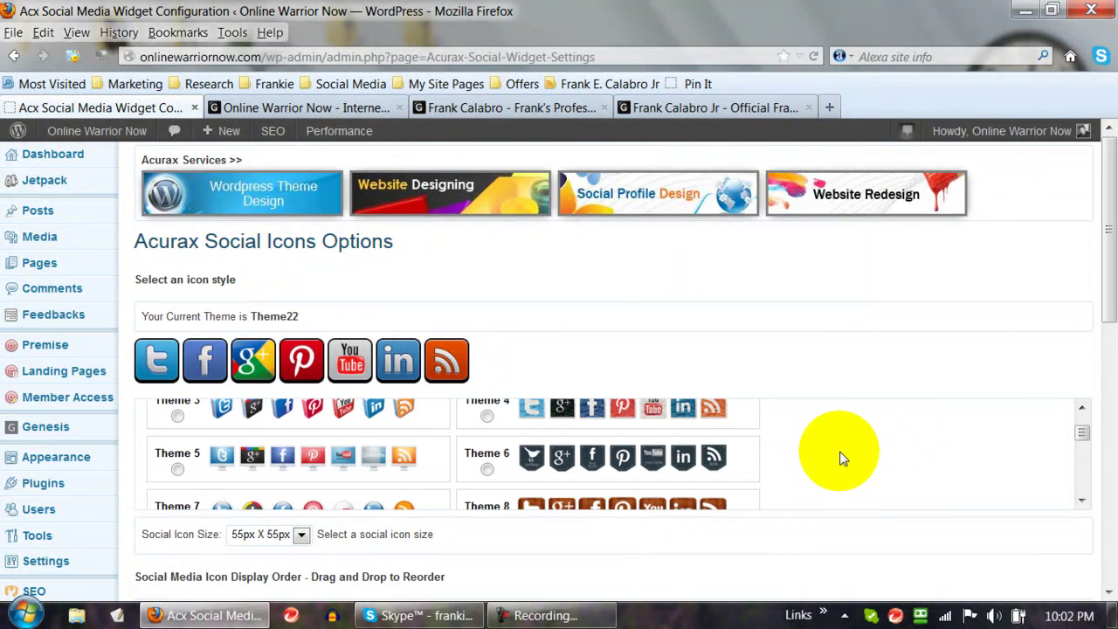
pyautogui.scroll(-1, 840, 458)
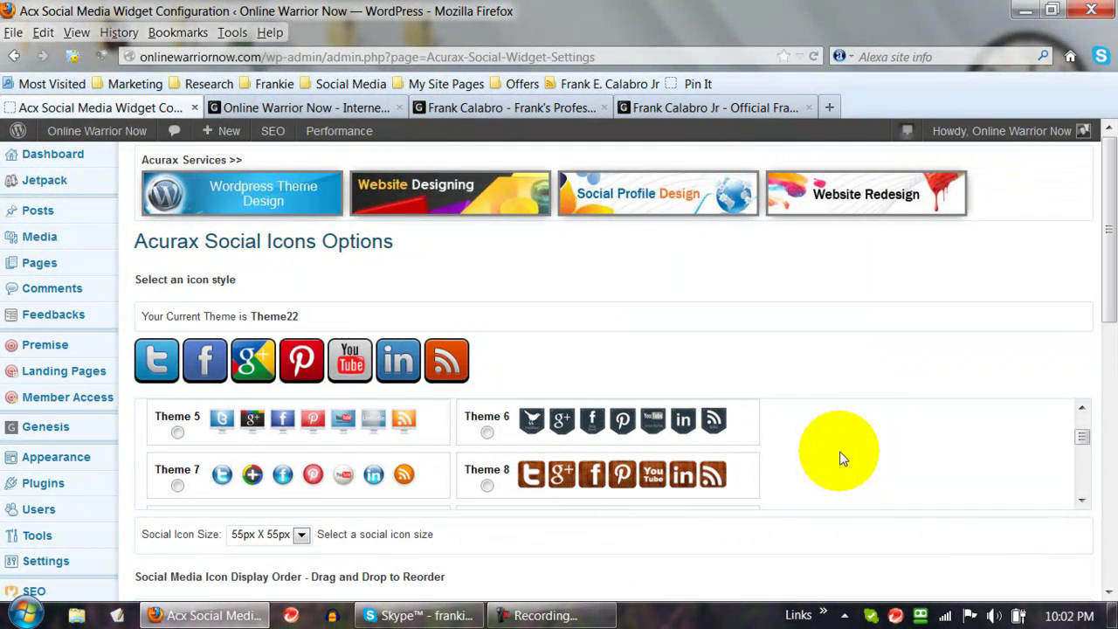
pyautogui.scroll(-2, 840, 458)
pyautogui.scroll(-2, 840, 459)
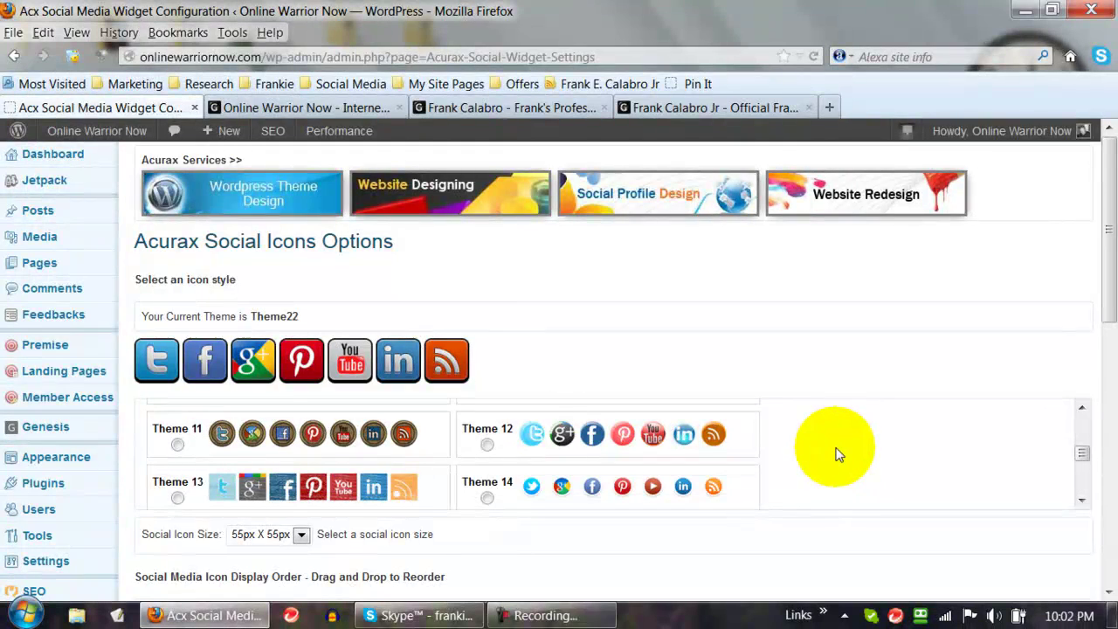
pyautogui.scroll(-2, 835, 453)
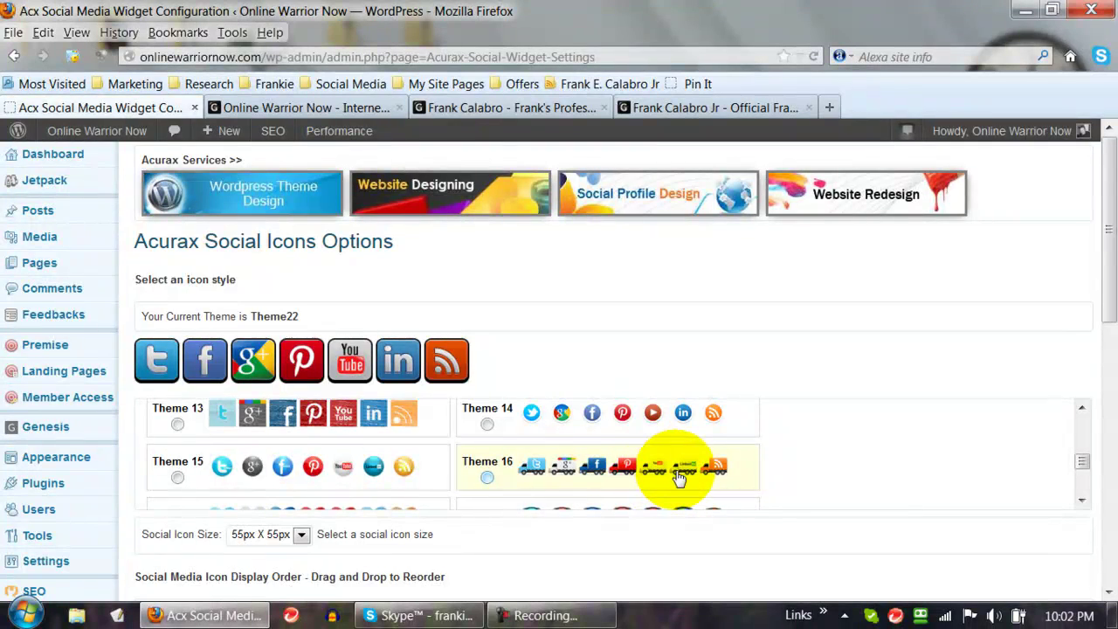
pyautogui.scroll(-3, 830, 446)
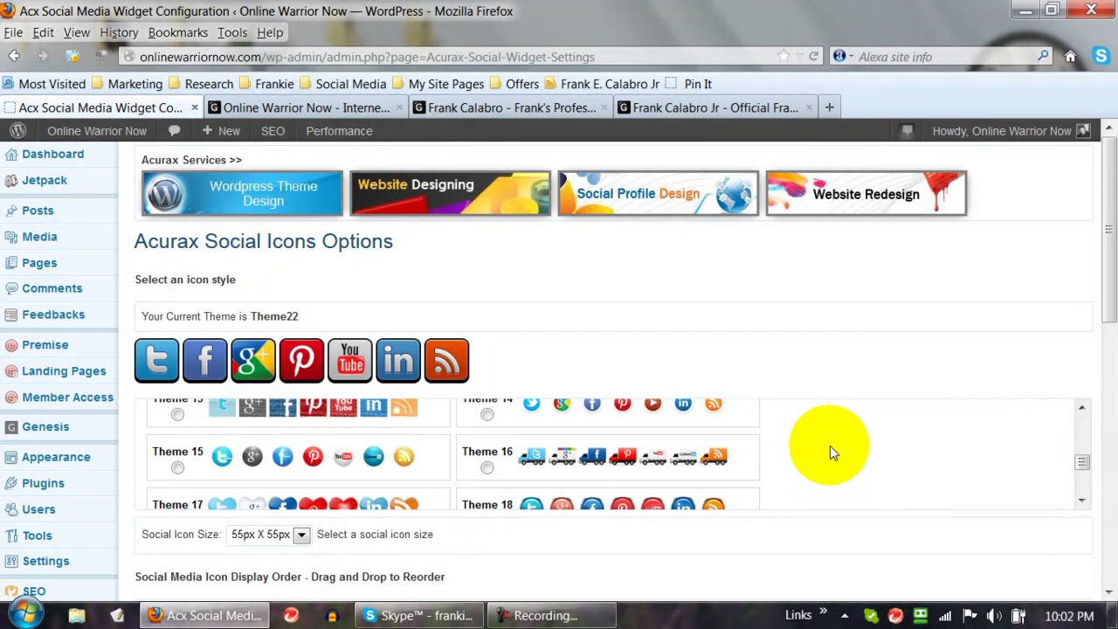
pyautogui.scroll(-2, 830, 446)
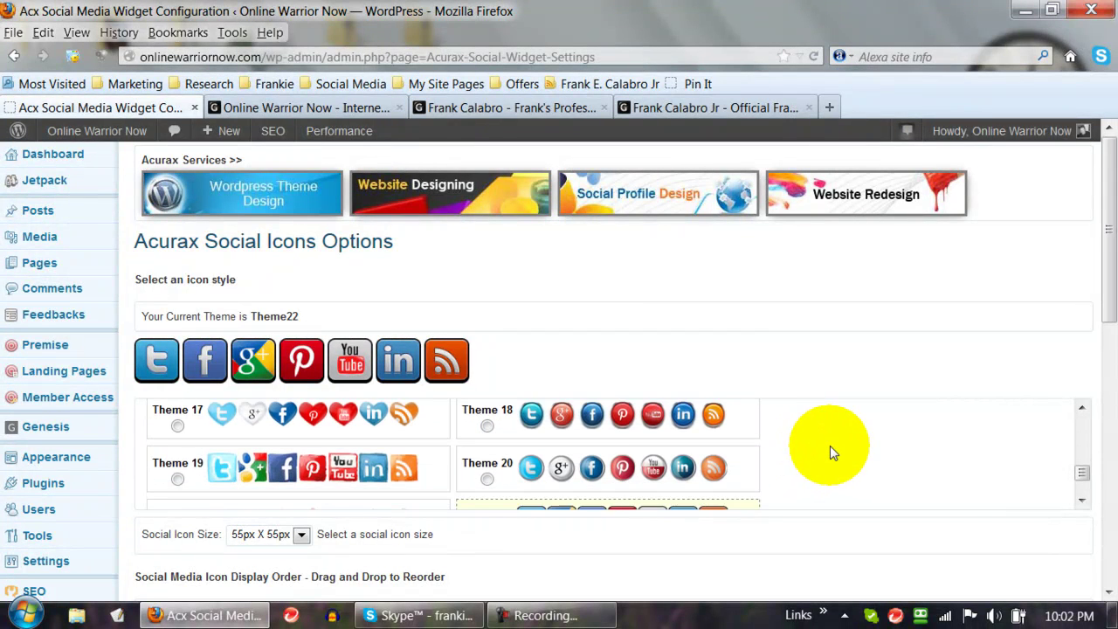
pyautogui.scroll(-1, 829, 445)
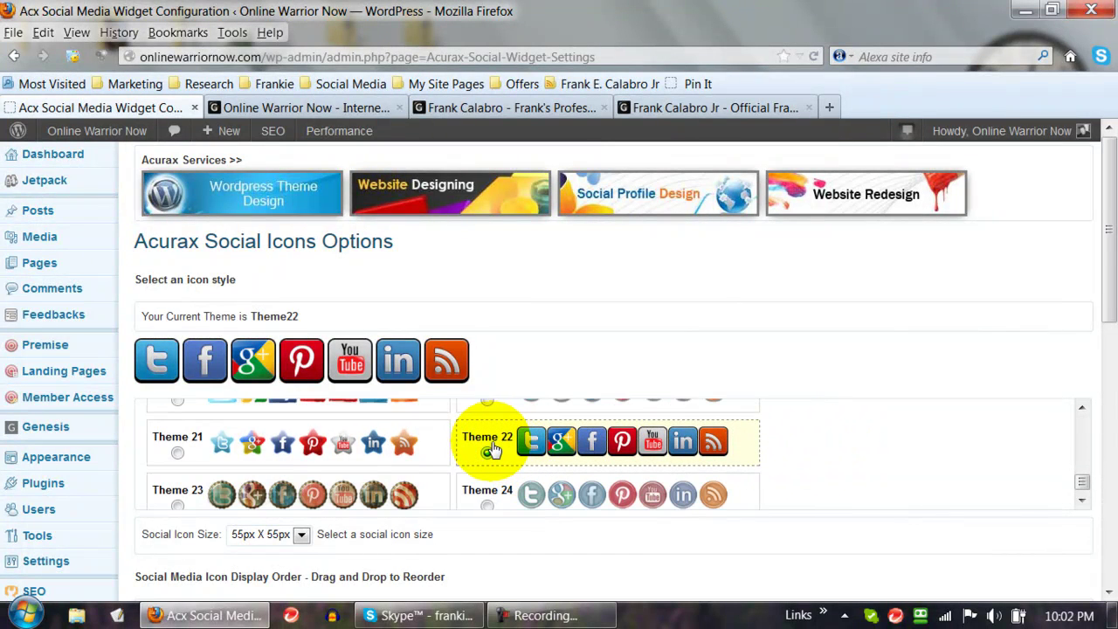
pyautogui.scroll(-5, 794, 462)
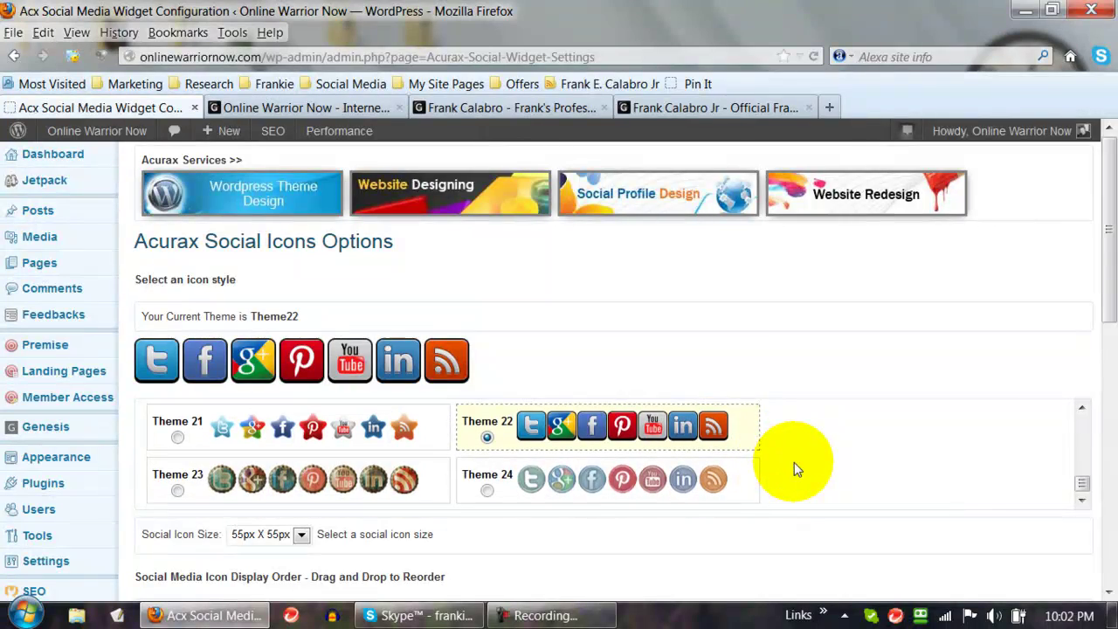
# Set the social icon size to 55px X 55px and try reordering the Facebook icon in the display order
pyautogui.scroll(2, 785, 453)
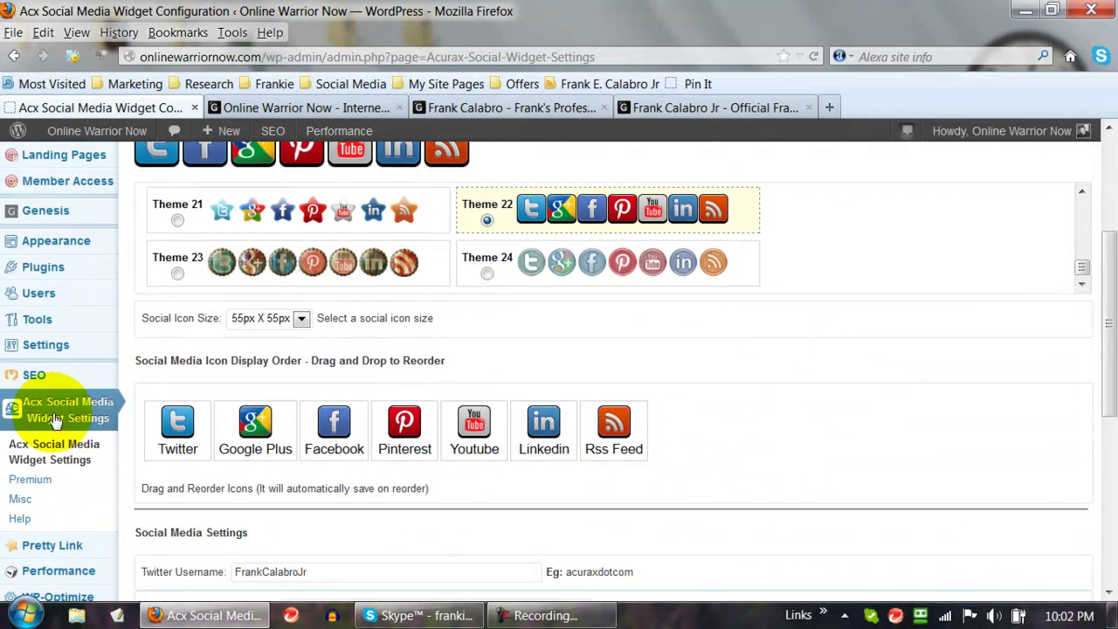
pyautogui.click(301, 321)
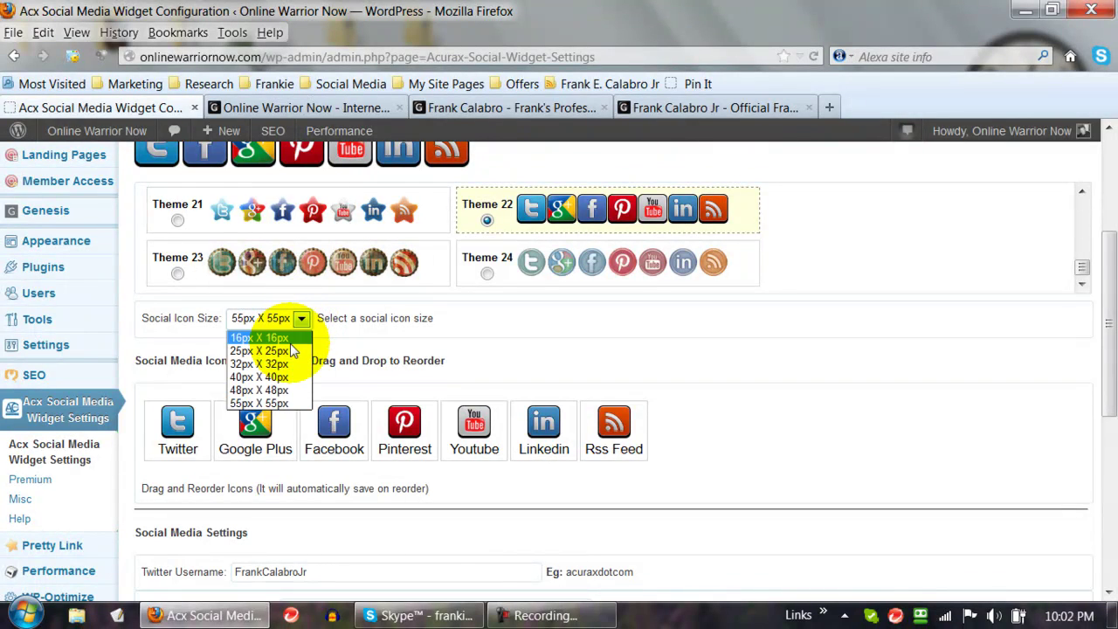
pyautogui.click(278, 402)
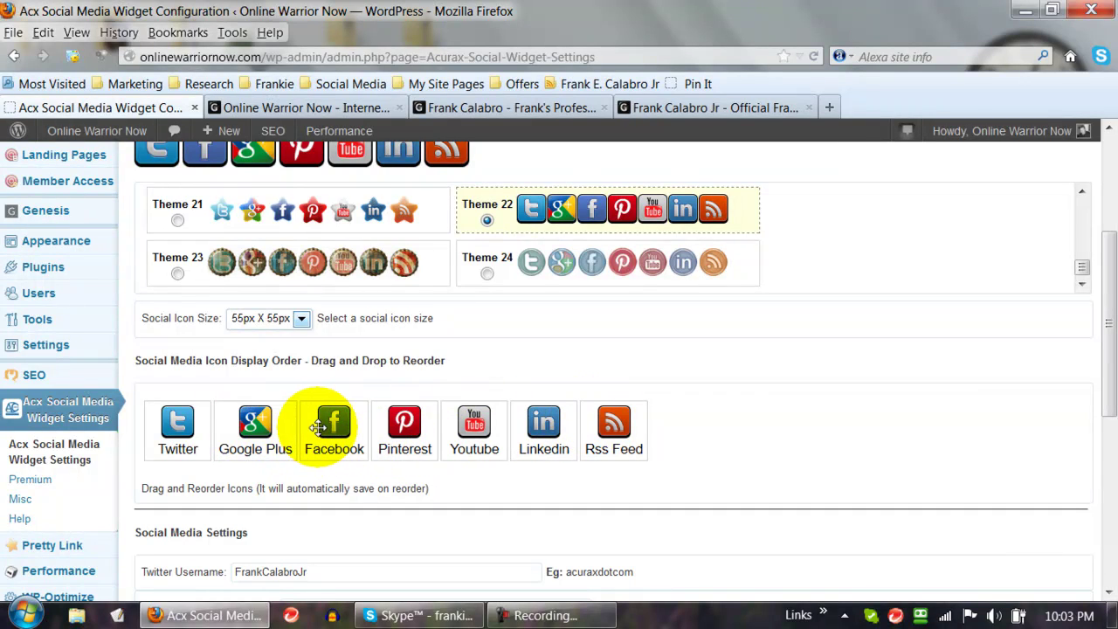
pyautogui.moveTo(333, 428)
pyautogui.mouseDown()
pyautogui.moveTo(249, 417)
pyautogui.moveTo(320, 444)
pyautogui.moveTo(343, 428)
pyautogui.moveTo(209, 412)
pyautogui.moveTo(332, 426)
pyautogui.mouseUp()
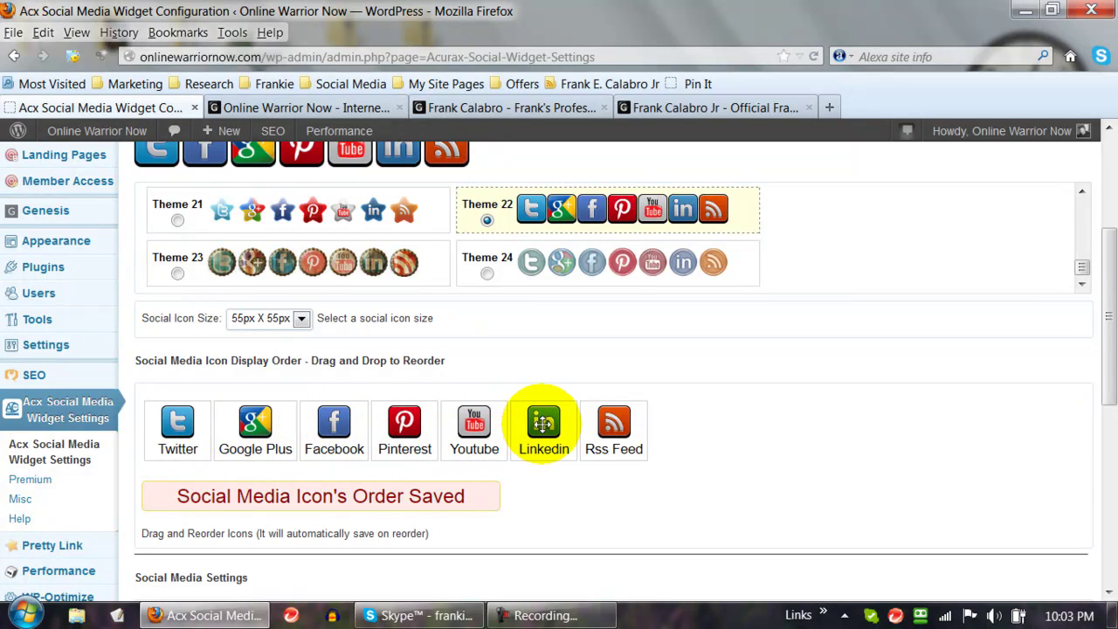
# Review the Twitter username, social profile URL and feed URL fields under Social Media Settings
pyautogui.scroll(-3, 751, 437)
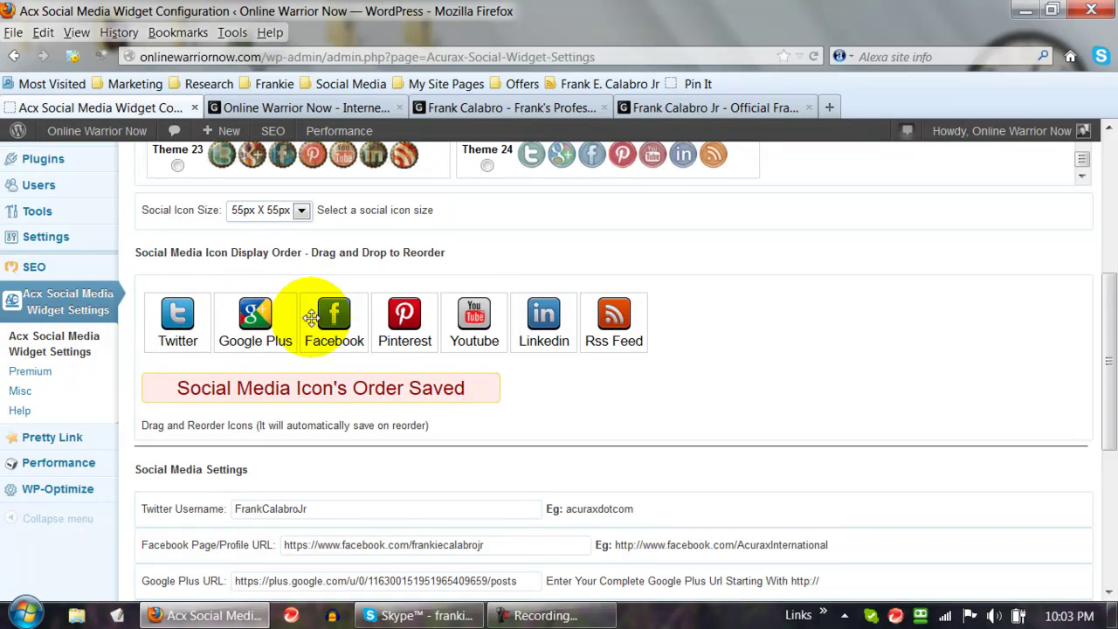
pyautogui.scroll(-3, 591, 369)
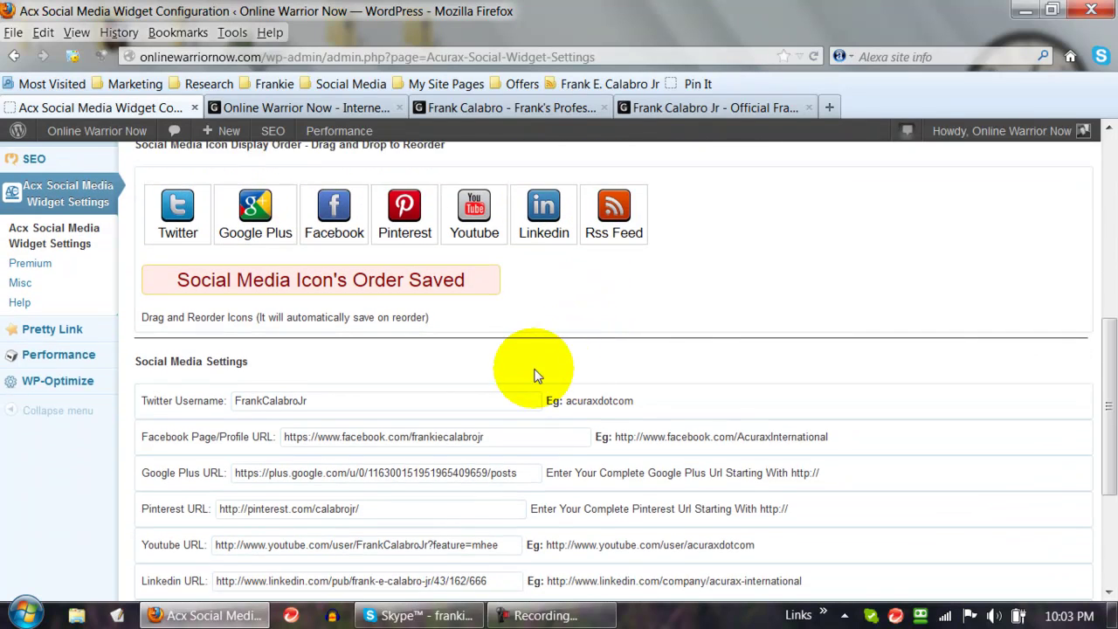
pyautogui.scroll(-3, 537, 376)
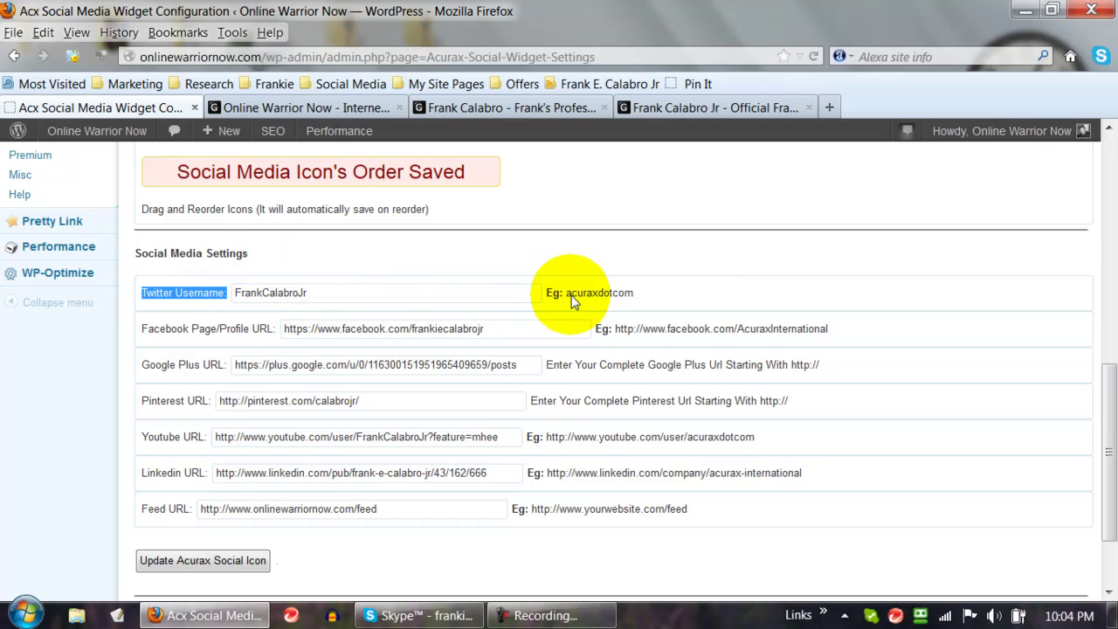
pyautogui.moveTo(567, 294); pyautogui.dragTo(702, 290)
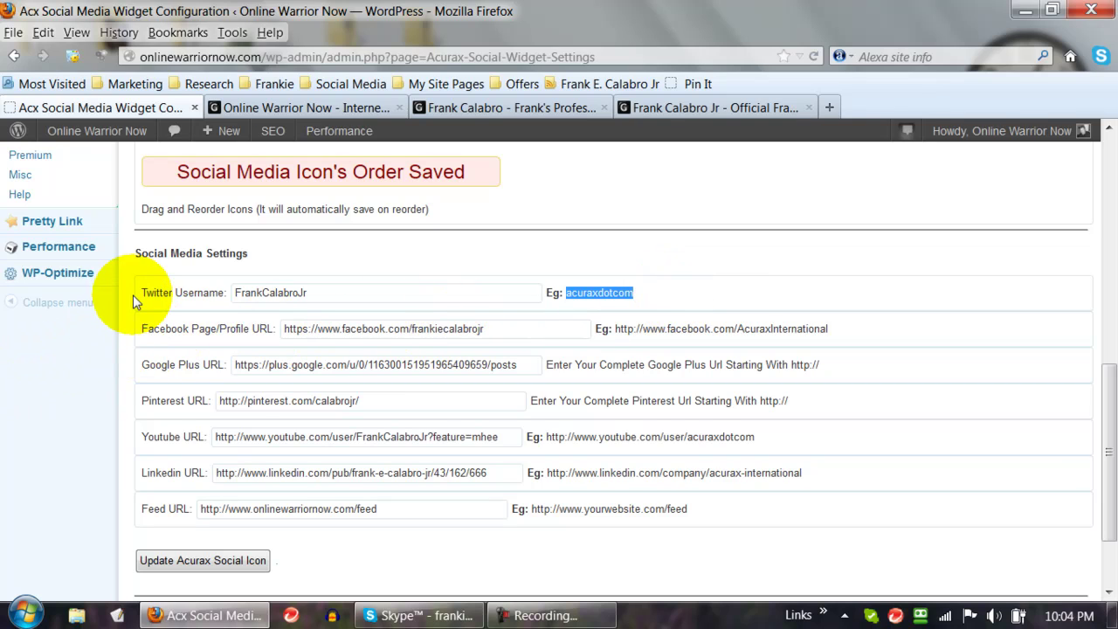
pyautogui.moveTo(143, 294); pyautogui.dragTo(215, 296)
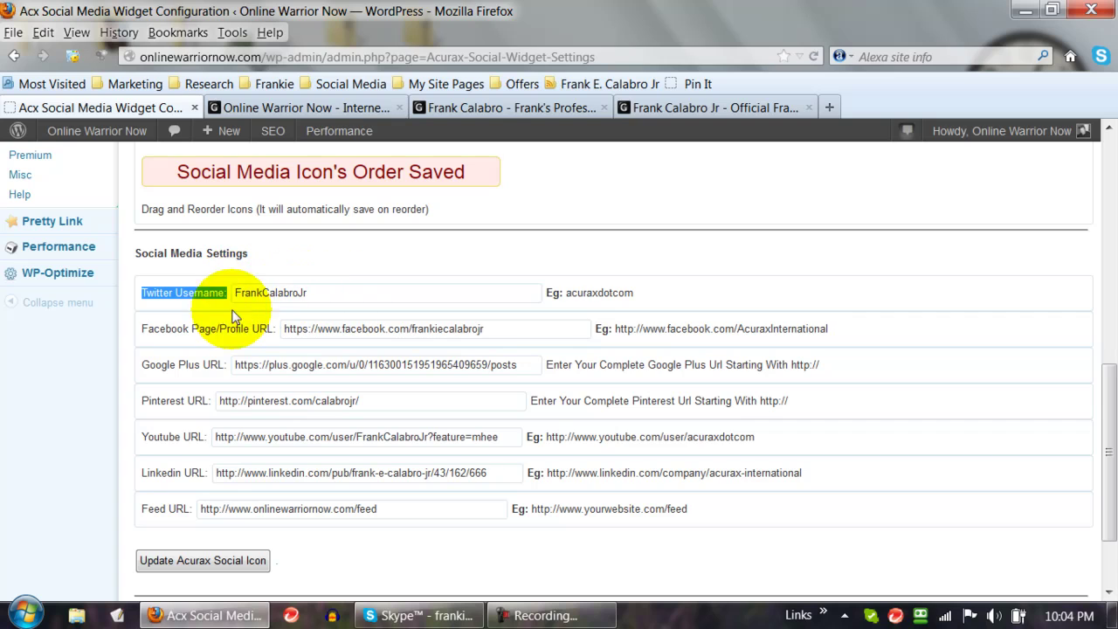
pyautogui.scroll(-2, 39, 381)
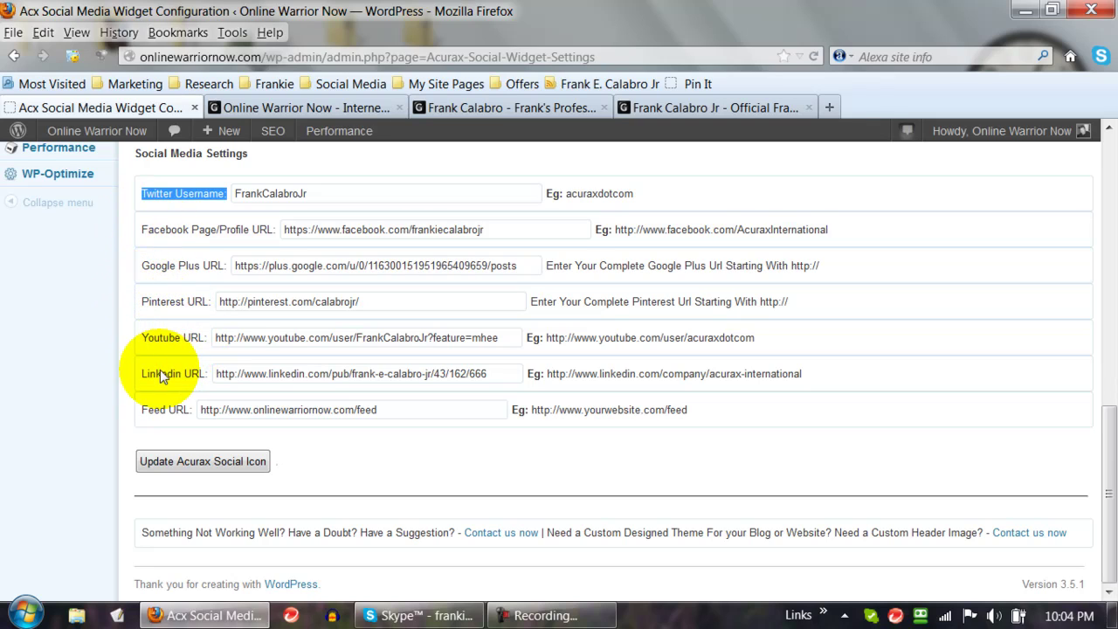
pyautogui.scroll(2, 113, 436)
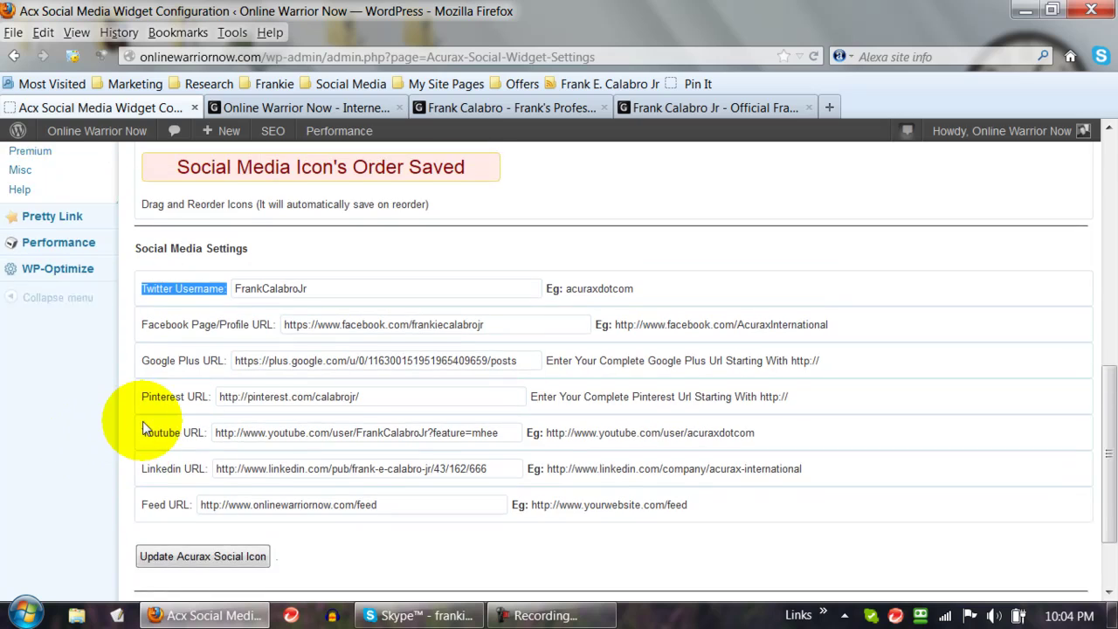
pyautogui.scroll(-2, 122, 441)
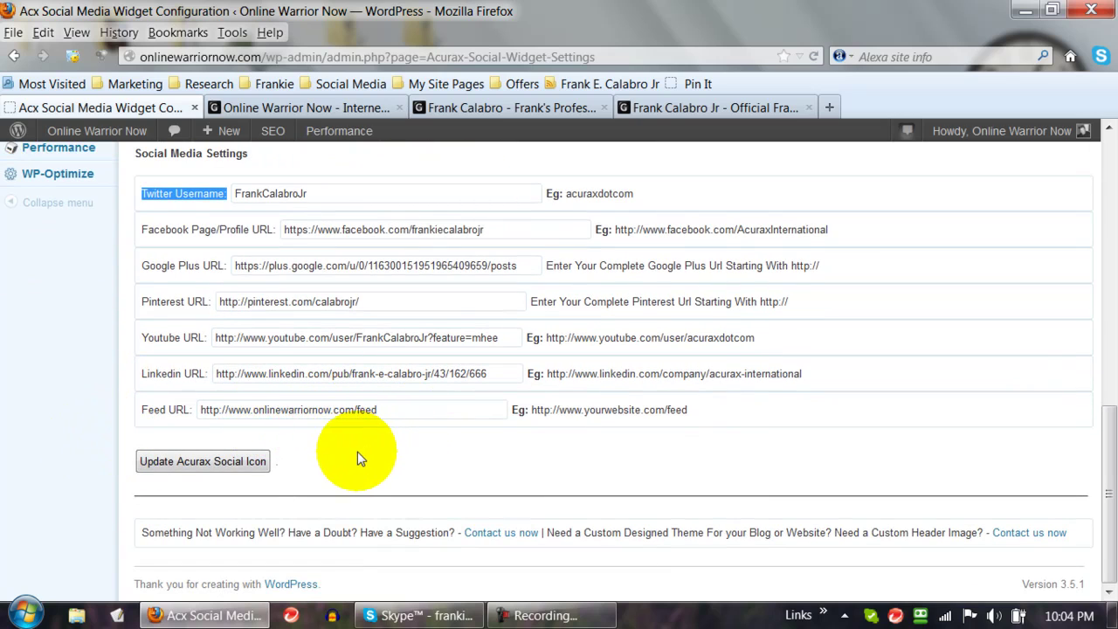
pyautogui.click(193, 463)
# Open the Widgets page of the WordPress admin
pyautogui.scroll(5, 84, 480)
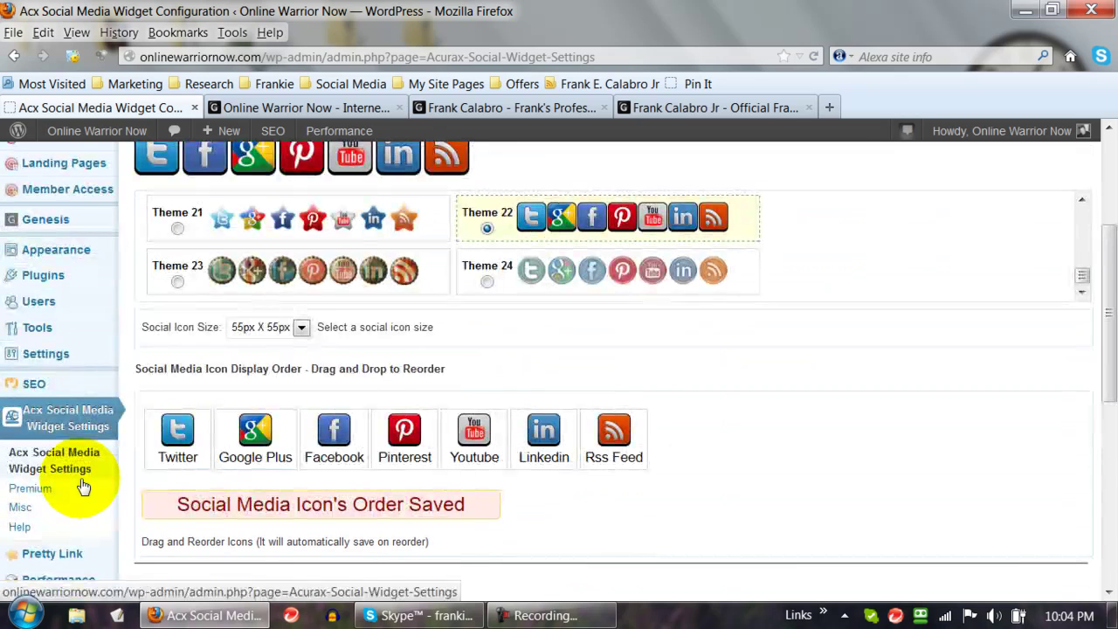
pyautogui.scroll(3, 79, 474)
pyautogui.scroll(-3, 79, 474)
pyautogui.scroll(3, 74, 472)
pyautogui.scroll(1, 72, 470)
pyautogui.moveTo(35, 462)
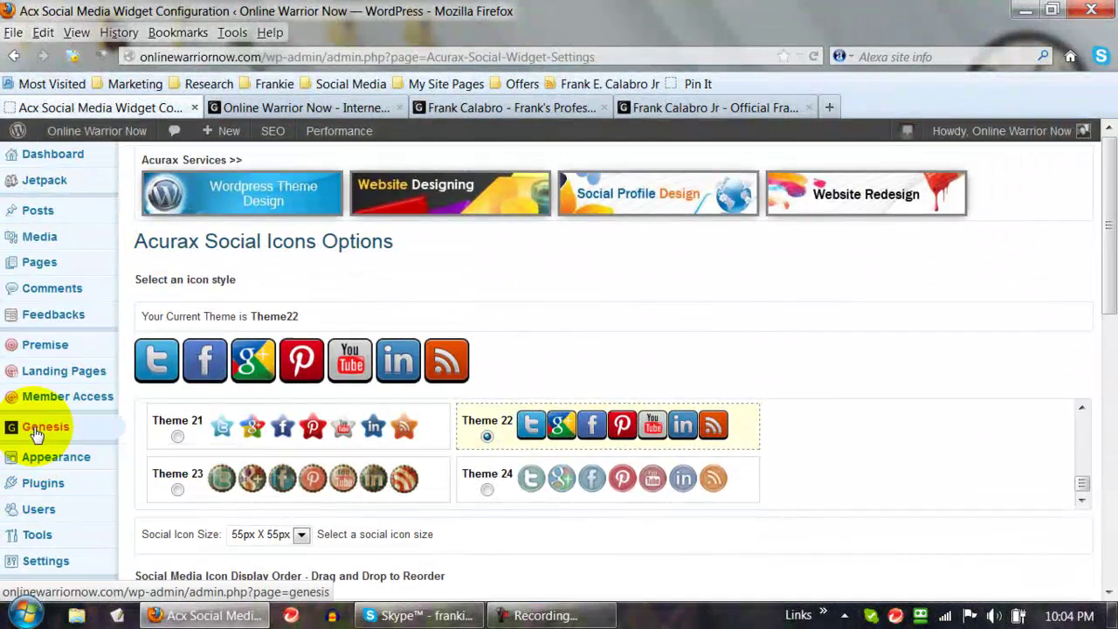
pyautogui.scroll(-2, 35, 467)
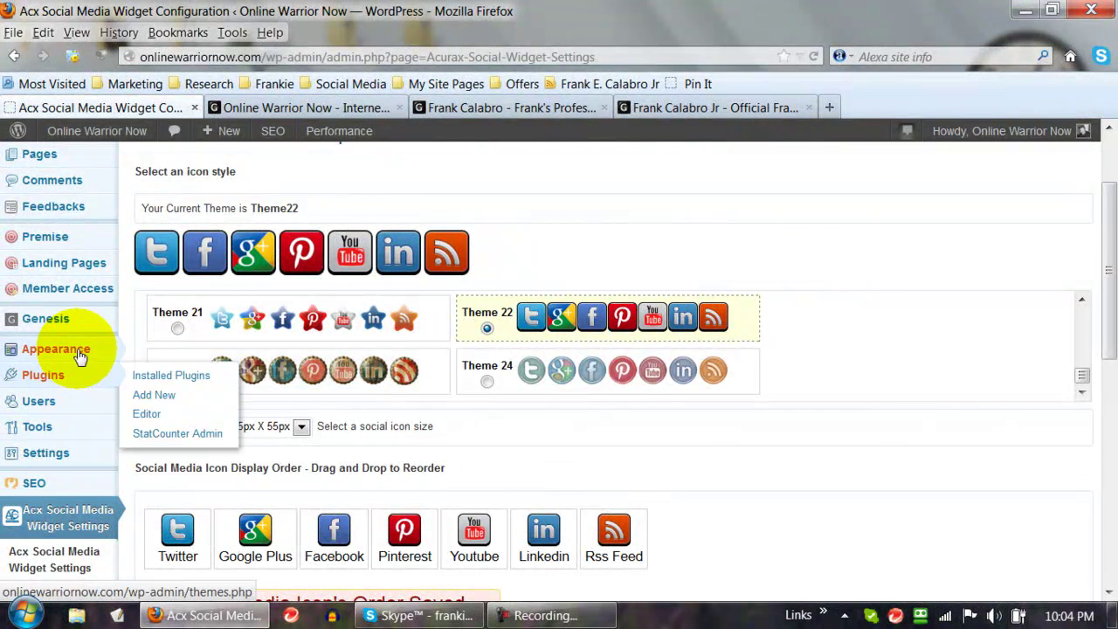
pyautogui.moveTo(83, 354)
pyautogui.click(153, 370)
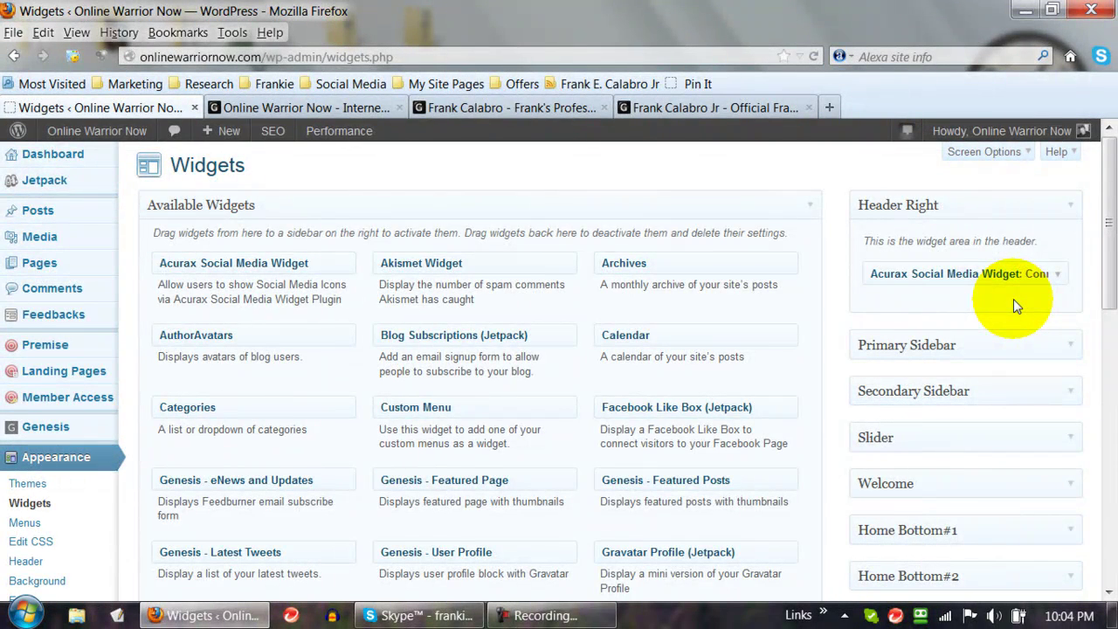
# Switch to the live Online Warrior Now site, open its Blog page and check the header icons and sidebar content
pyautogui.click(304, 108)
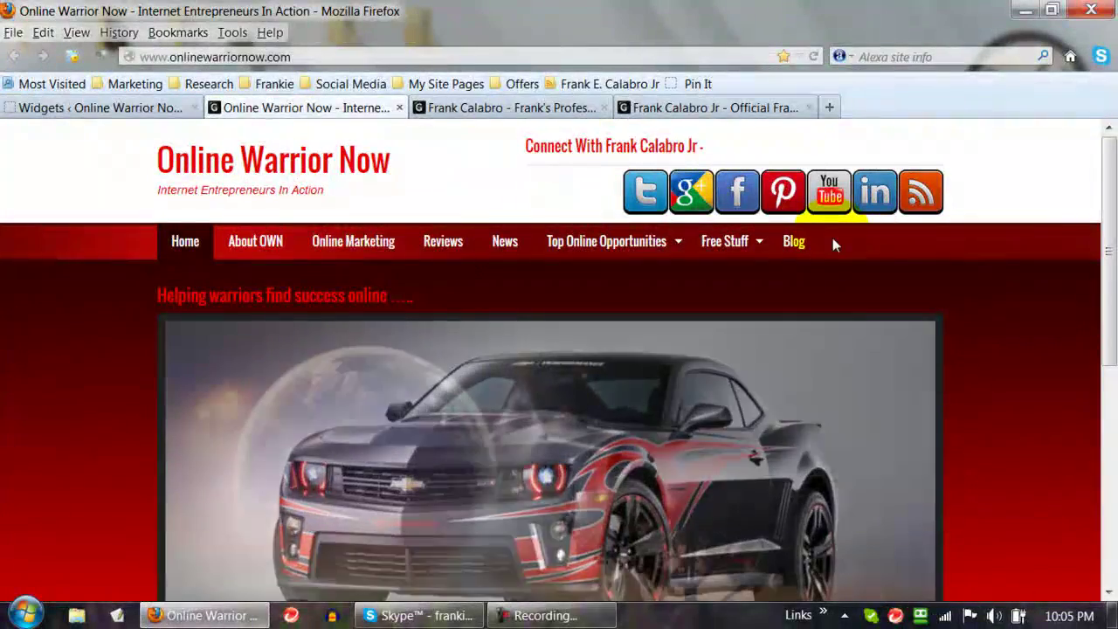
pyautogui.click(795, 244)
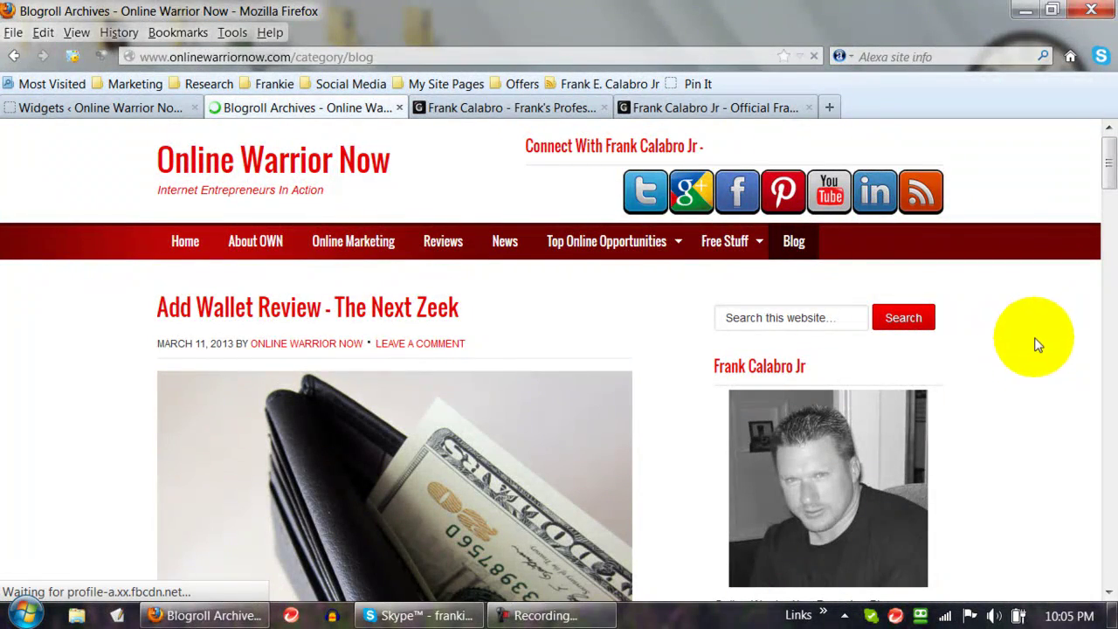
pyautogui.scroll(-2, 1109, 237)
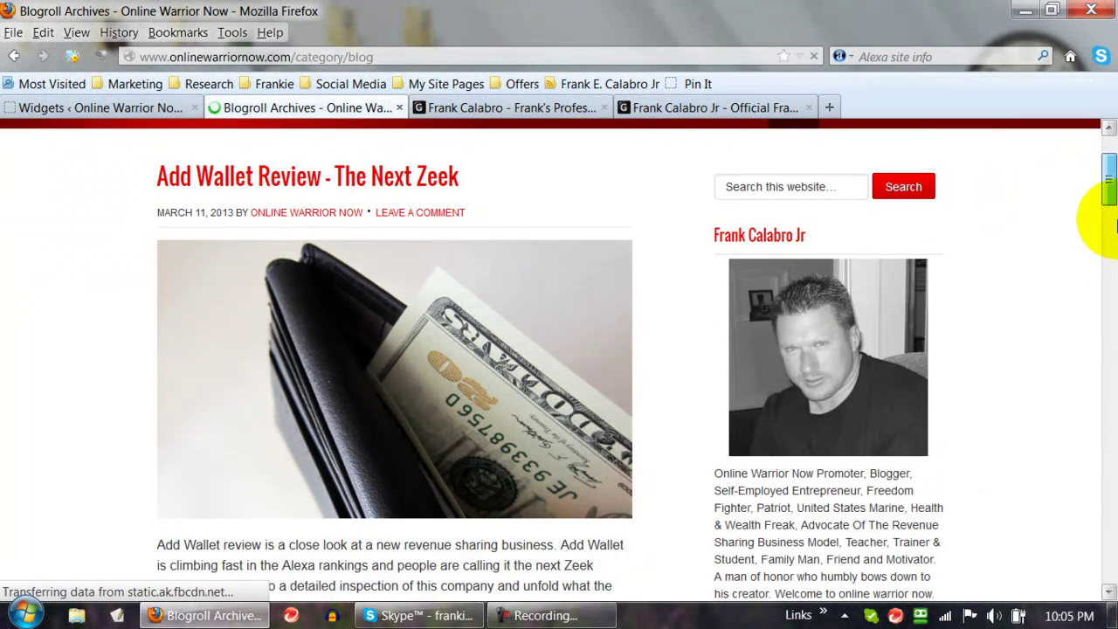
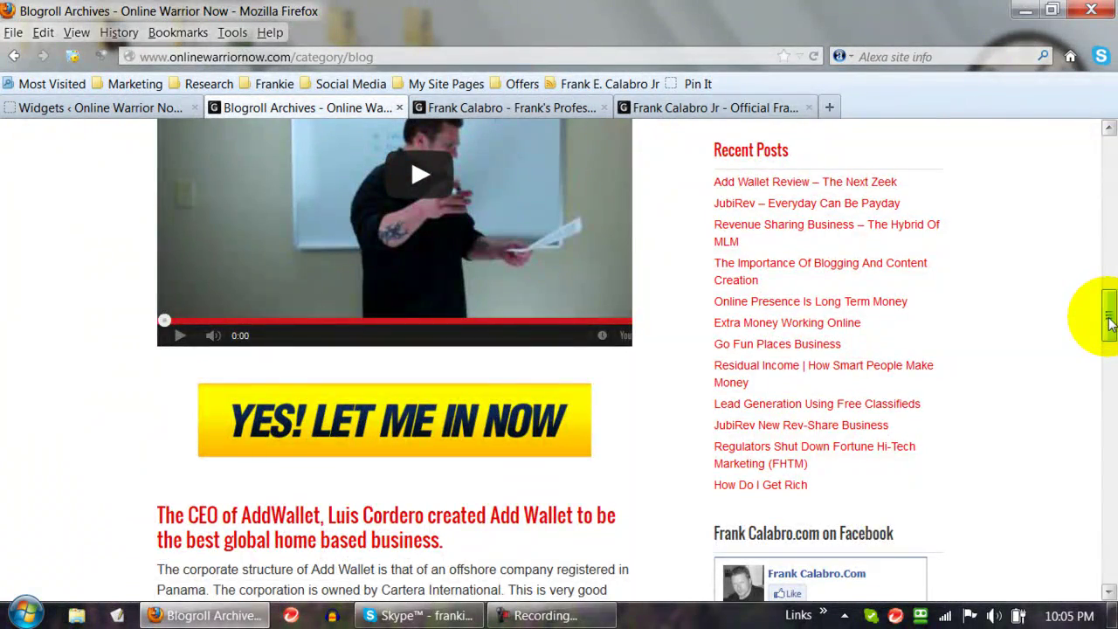
pyautogui.moveTo(1109, 323); pyautogui.dragTo(1107, 250)
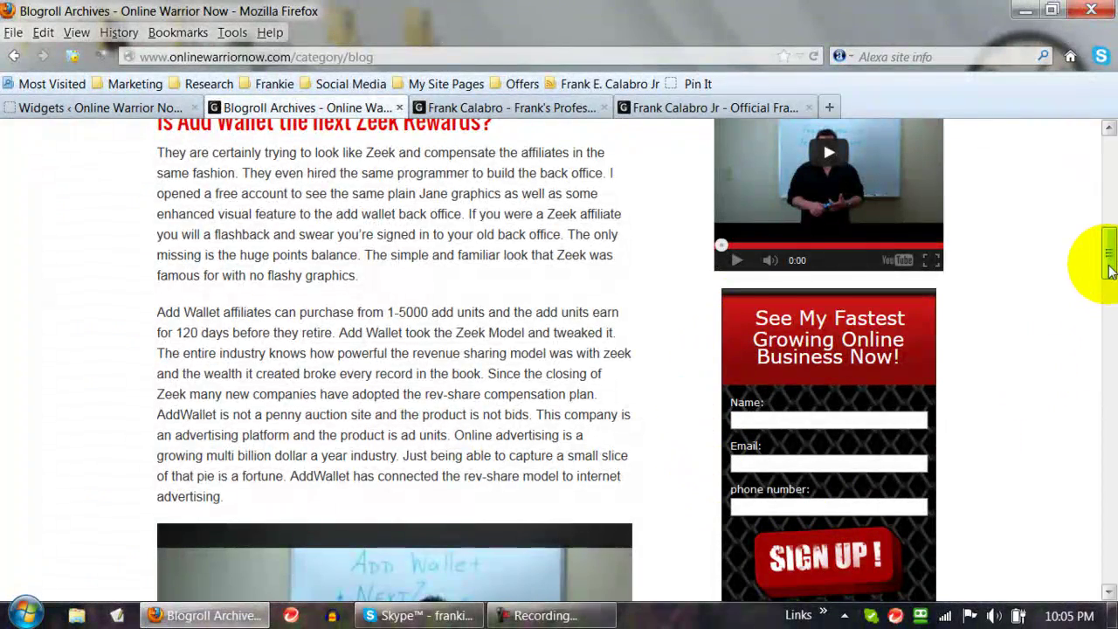
pyautogui.moveTo(1109, 269); pyautogui.dragTo(1107, 253)
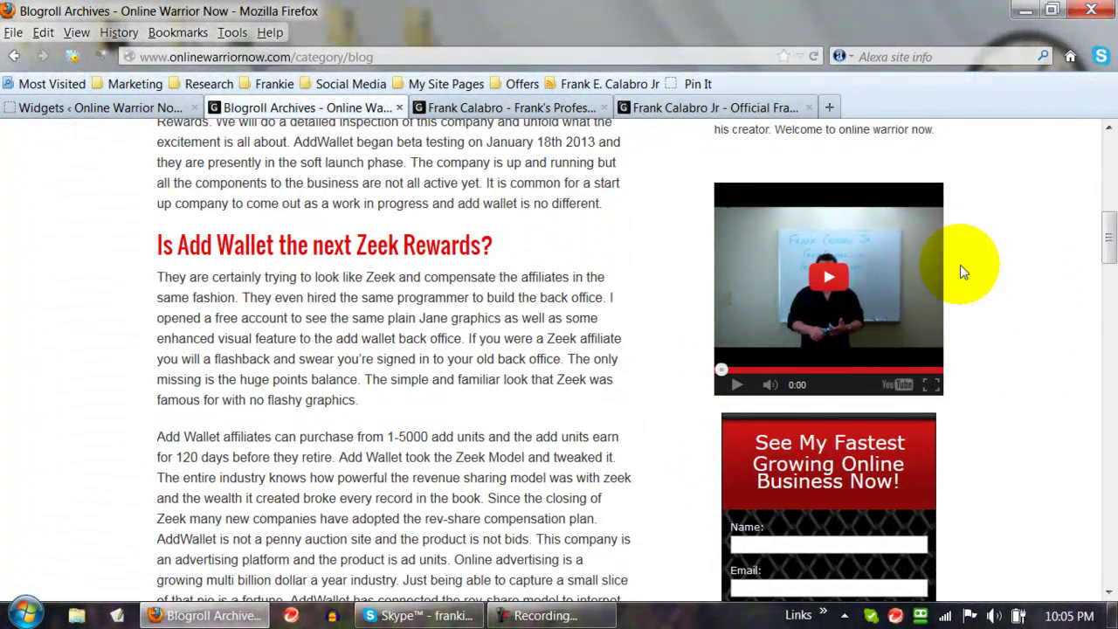
pyautogui.moveTo(1107, 243); pyautogui.dragTo(1107, 177)
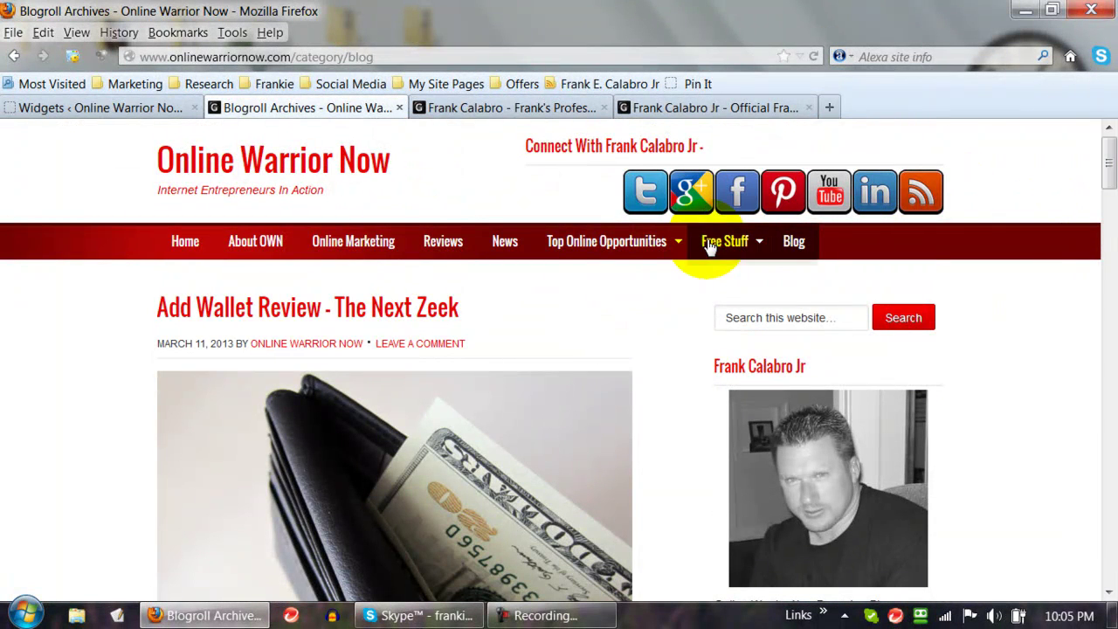
pyautogui.moveTo(1109, 166); pyautogui.dragTo(1107, 127)
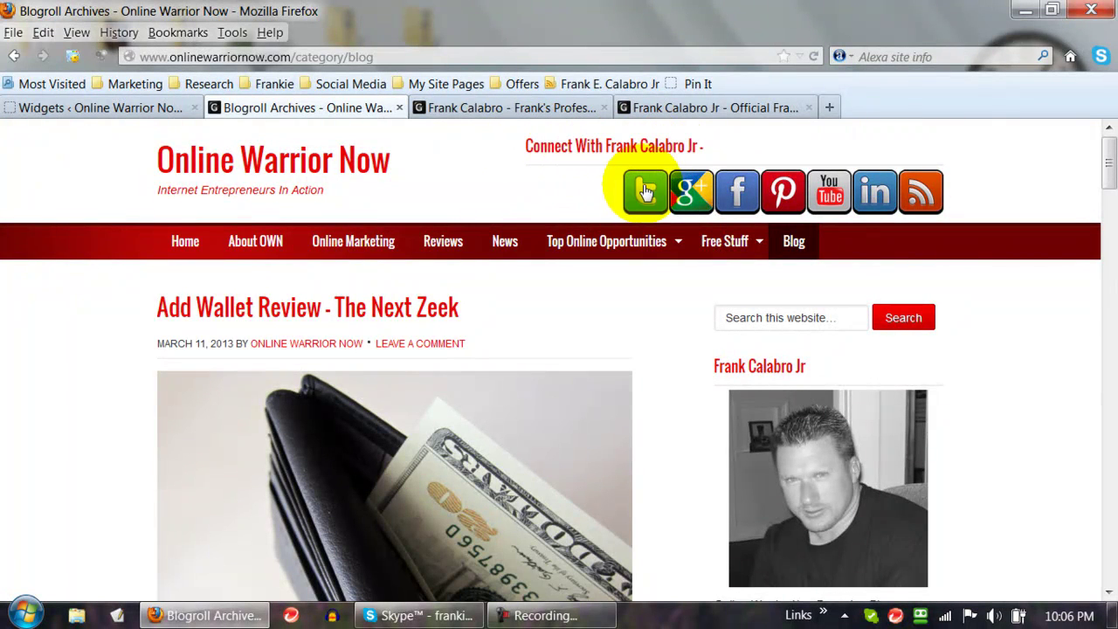
# Compare the header social icons on the two other open blogs with those on the Online Warrior Now blog page
pyautogui.click(551, 111)
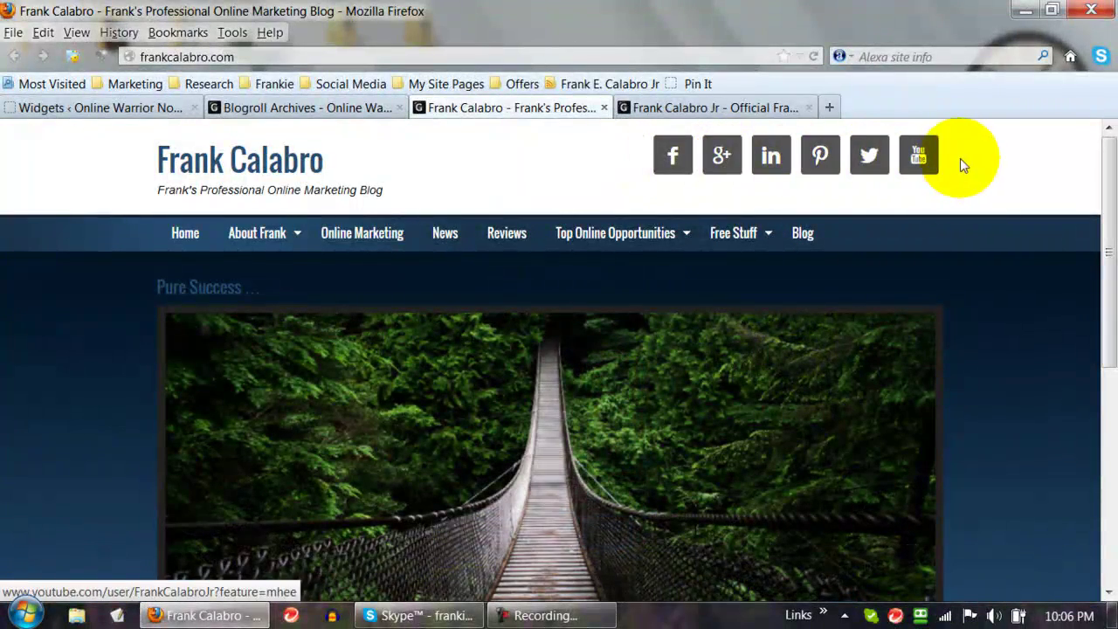
pyautogui.click(721, 107)
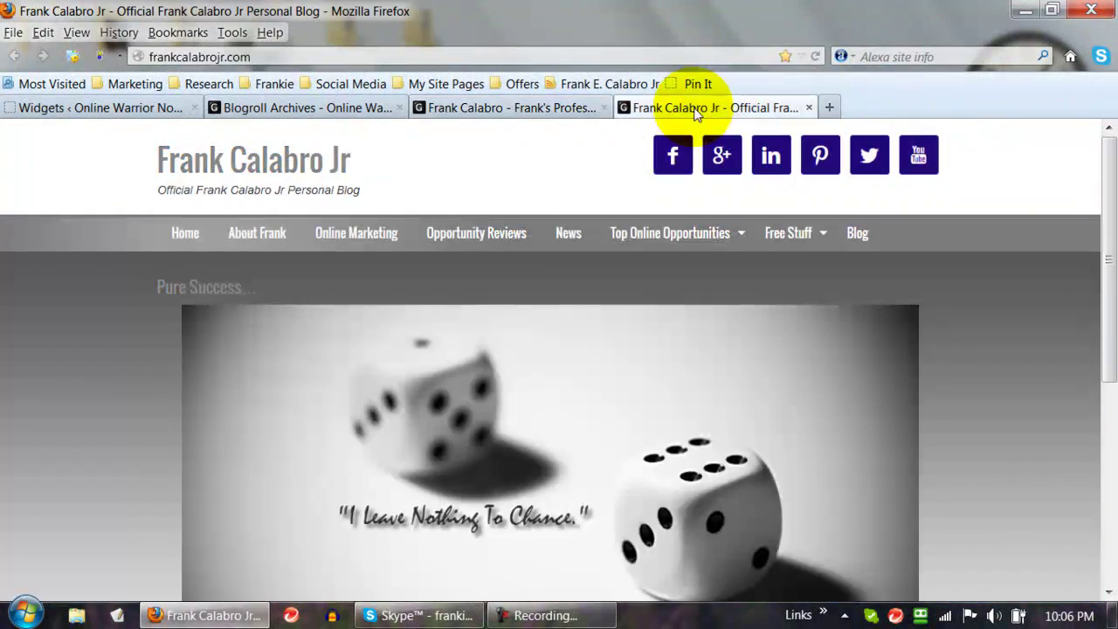
pyautogui.click(325, 109)
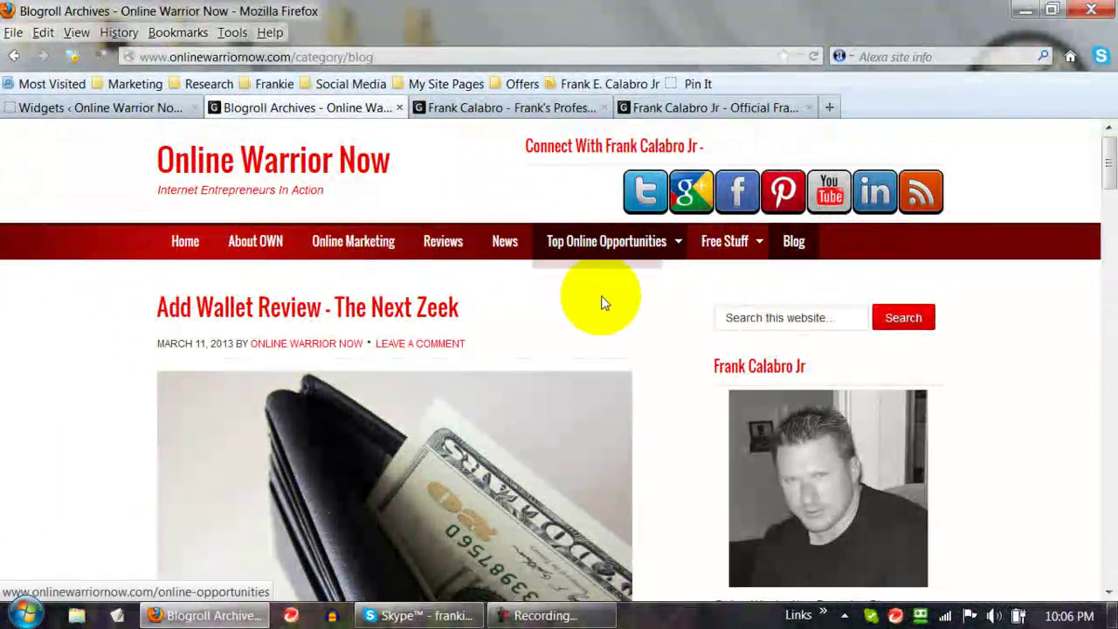
pyautogui.scroll(-5, 670, 384)
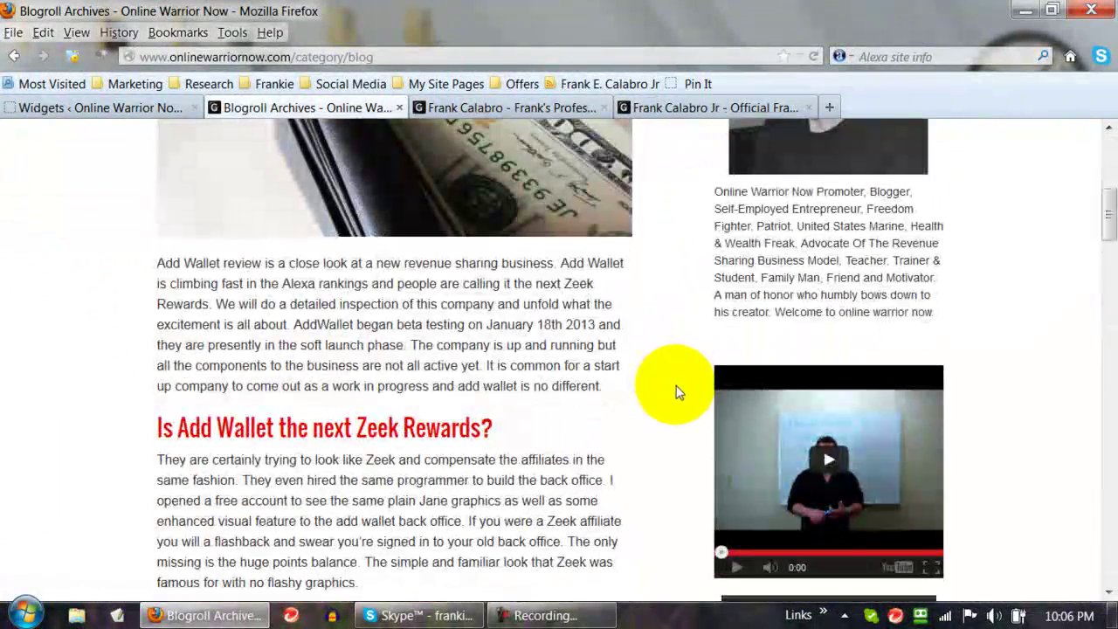
pyautogui.scroll(5, 673, 387)
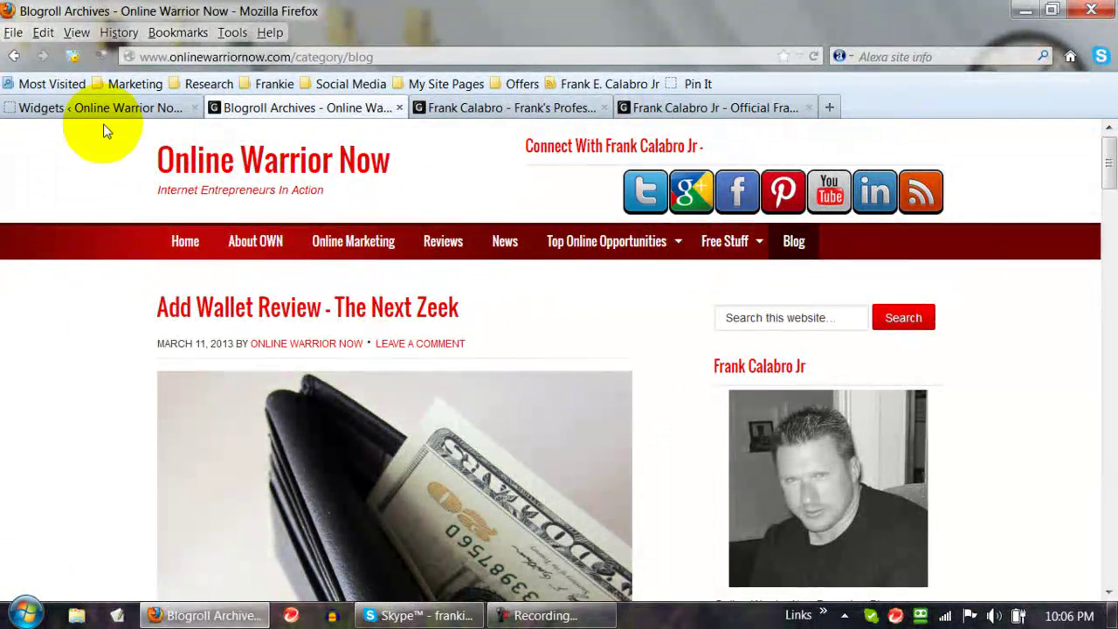
# Return to the Widgets page, expand the Acurax Social Media Widget in the Header Right area and examine its title
pyautogui.click(80, 113)
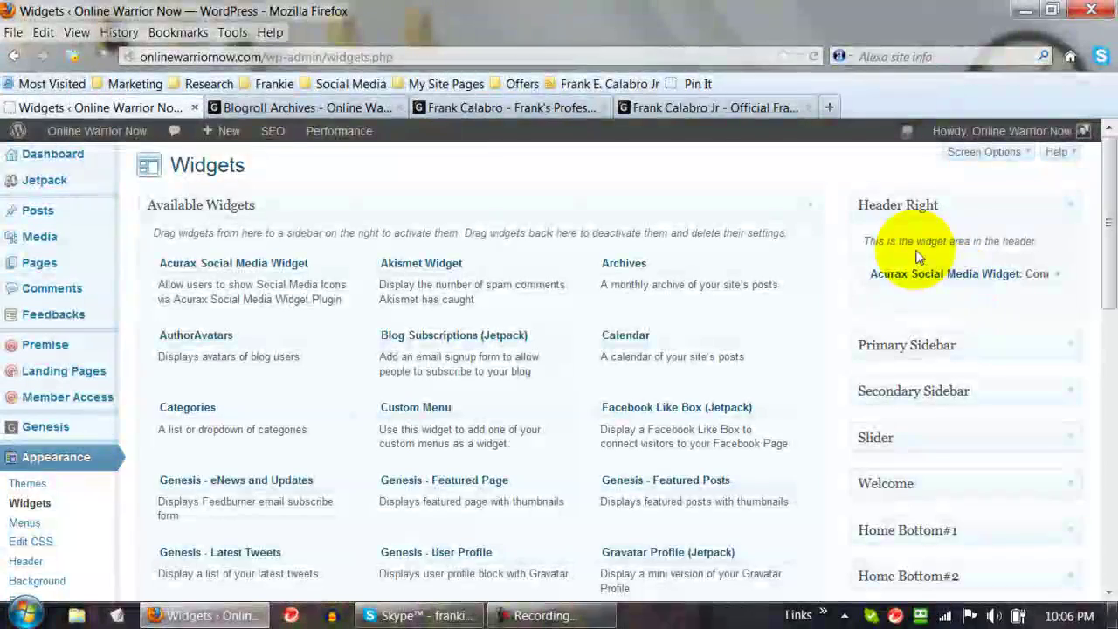
pyautogui.click(331, 105)
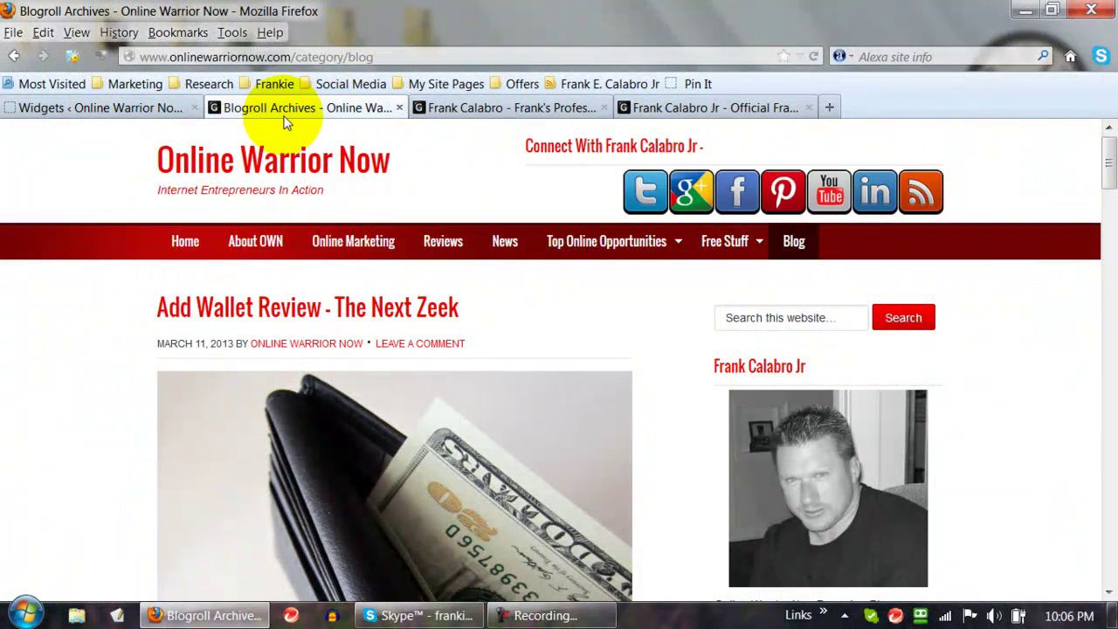
pyautogui.click(113, 108)
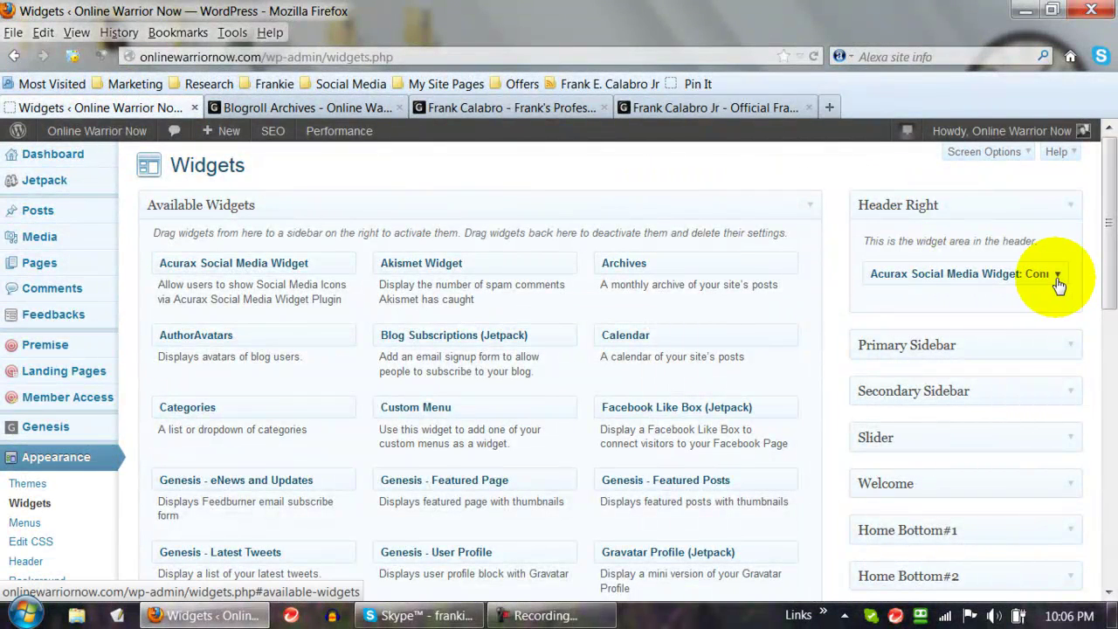
pyautogui.click(1058, 275)
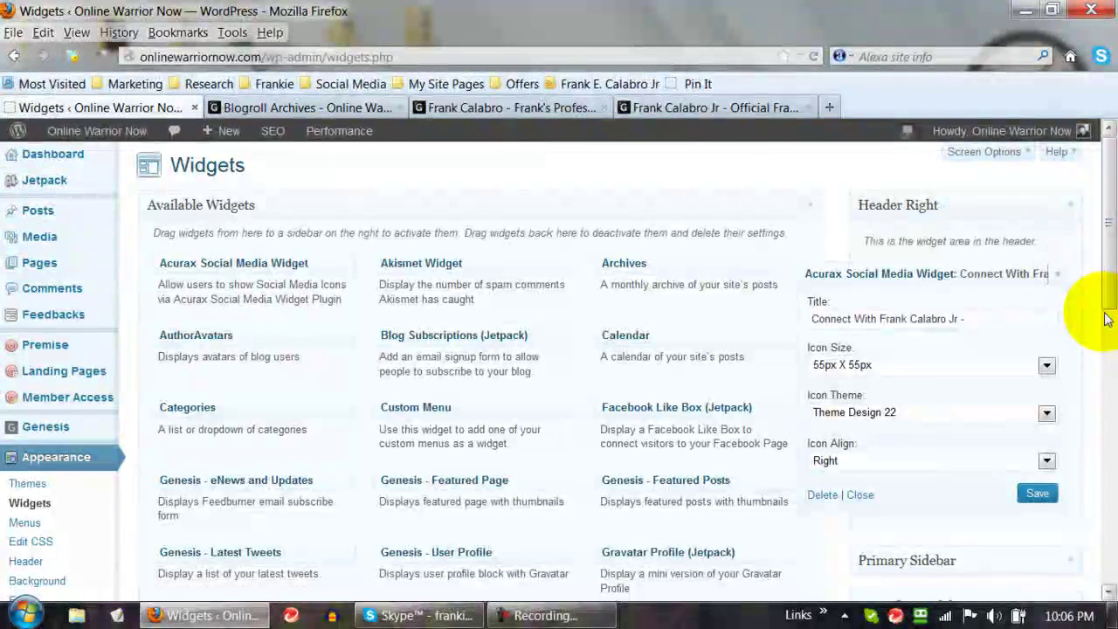
pyautogui.doubleClick(816, 302)
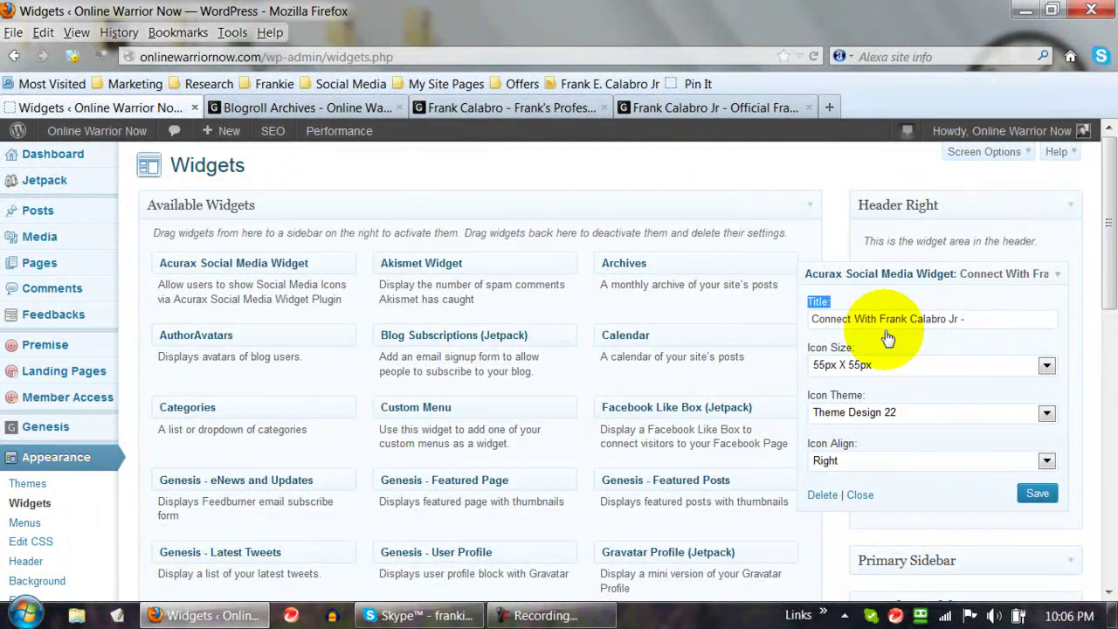
pyautogui.tripleClick(830, 320)
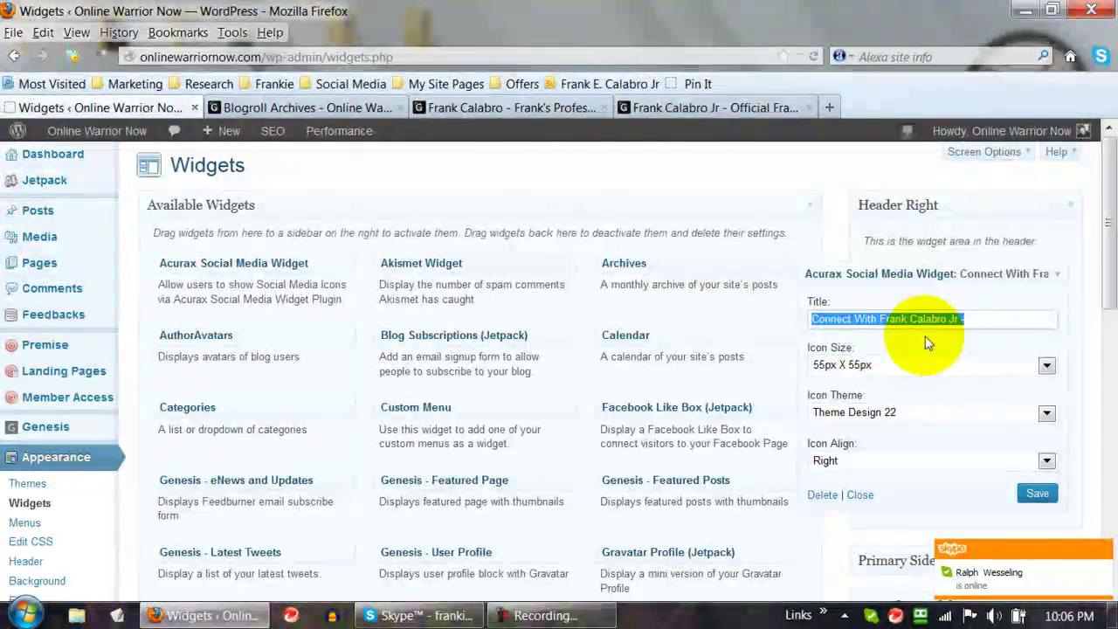
pyautogui.moveTo(1100, 251); pyautogui.dragTo(1111, 297)
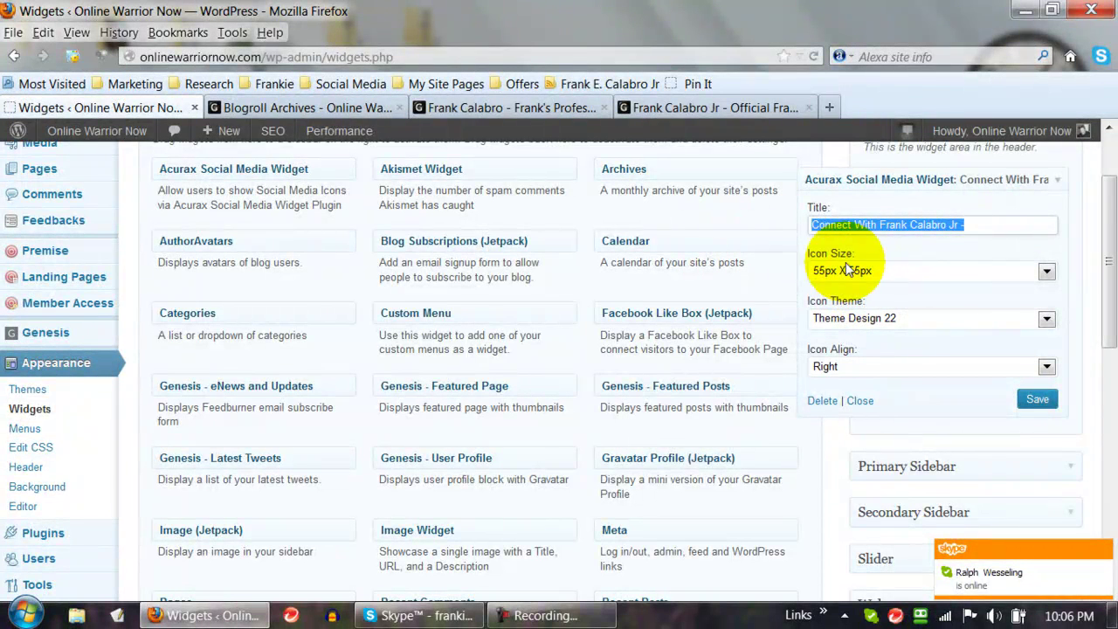
# Select the 55px X 55px icon size and set the icon theme to Theme Design 16 in the Header Right social media widget
pyautogui.click(1046, 272)
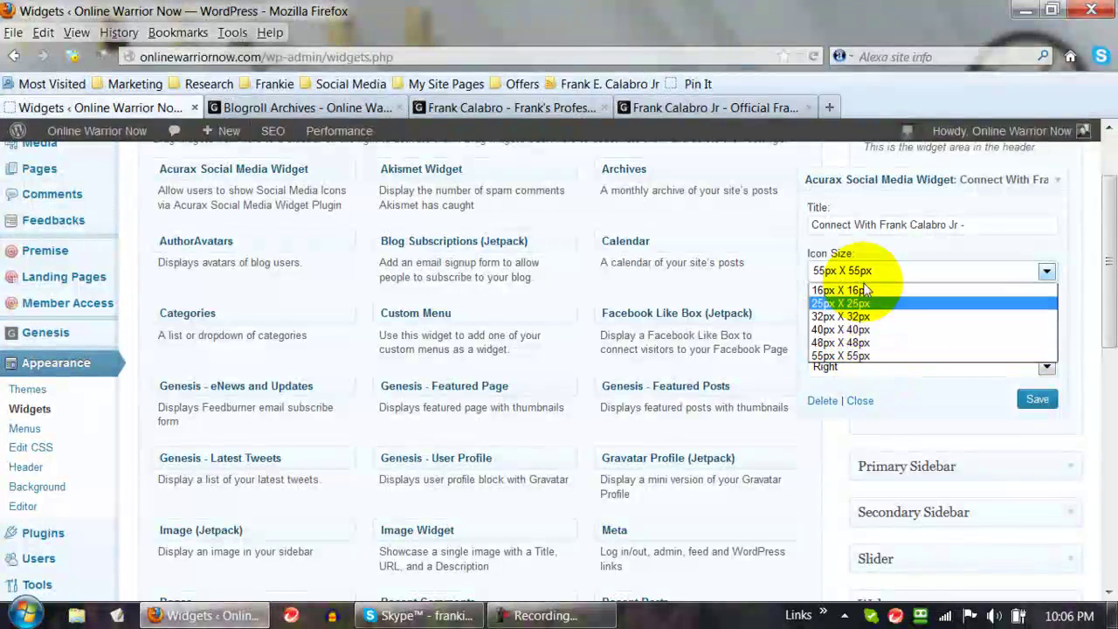
pyautogui.click(873, 356)
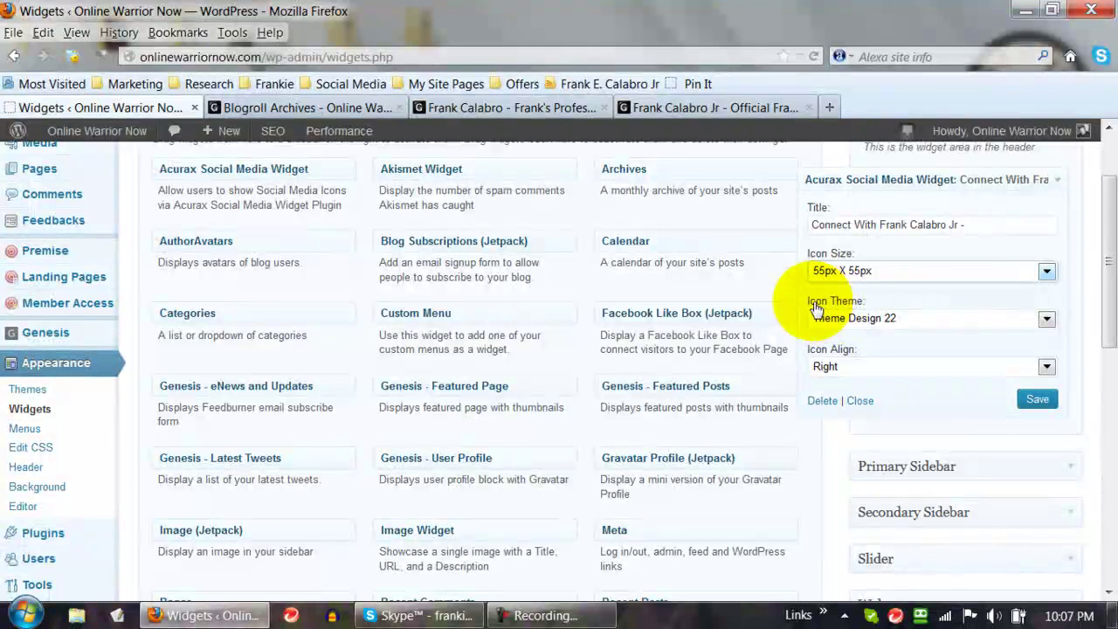
pyautogui.click(1047, 319)
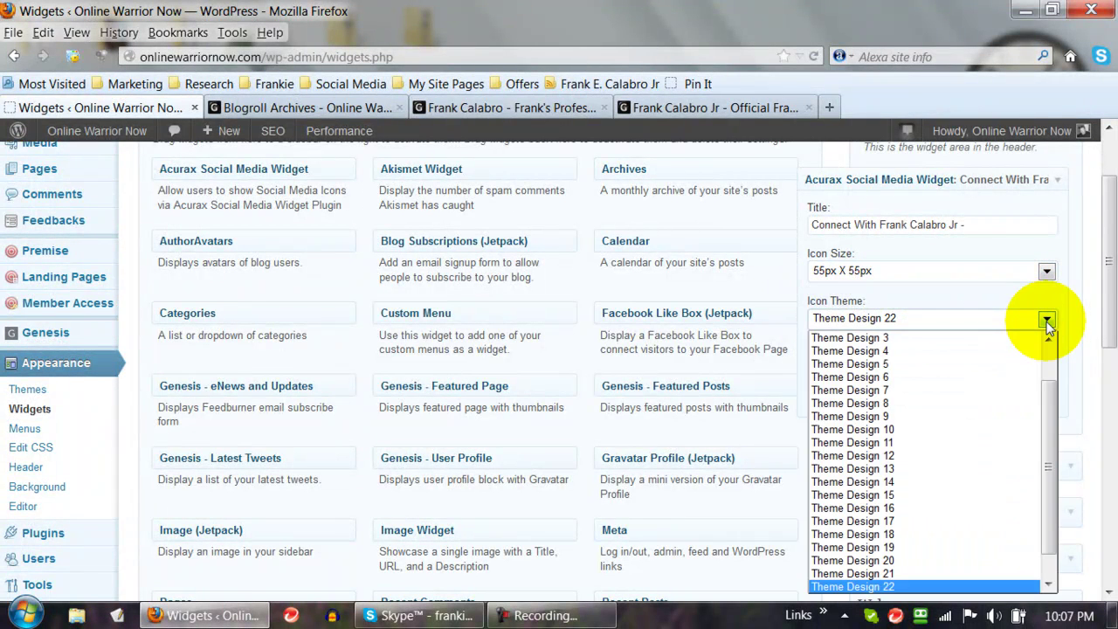
pyautogui.moveTo(1055, 388); pyautogui.dragTo(1063, 493)
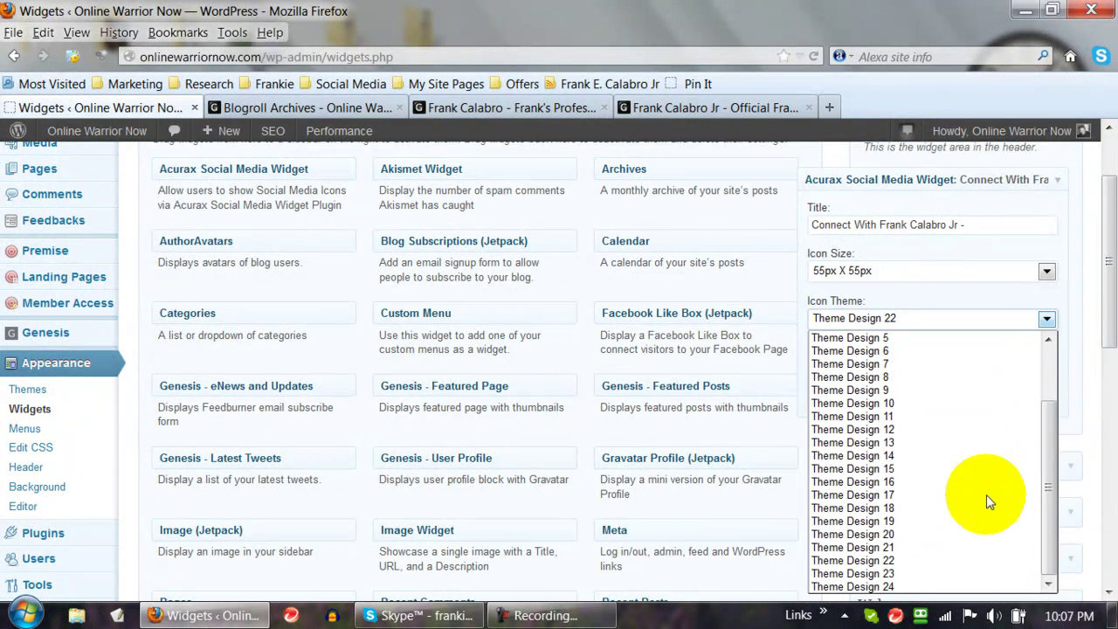
pyautogui.click(904, 482)
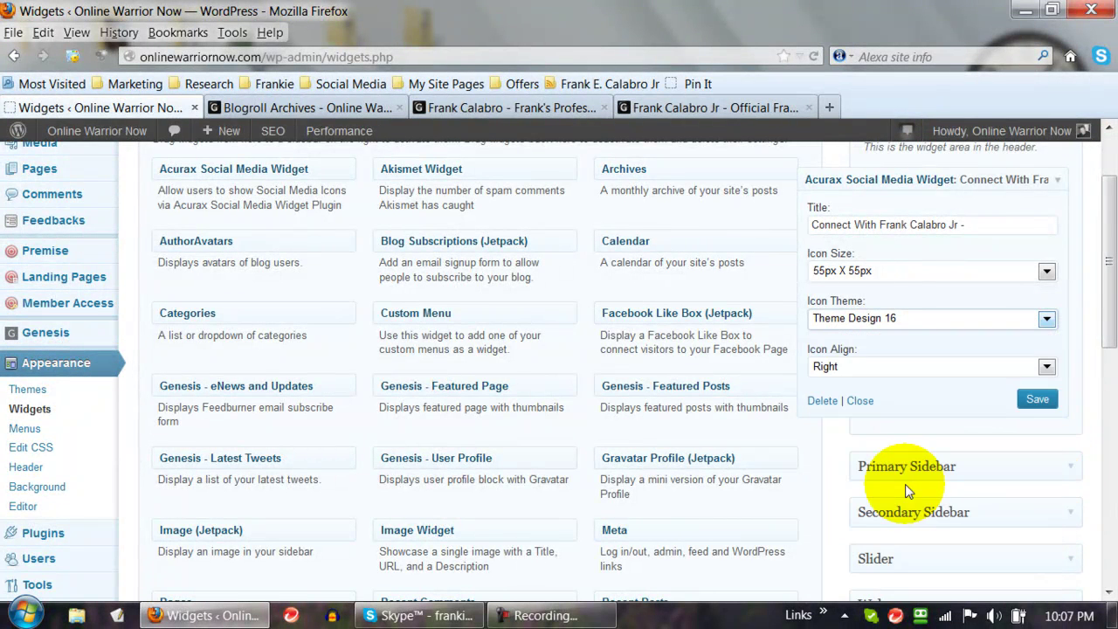
# Keep the icon alignment at Right, save the widget, and reload the Online Warrior Now blog page to check the header icons
pyautogui.click(1046, 367)
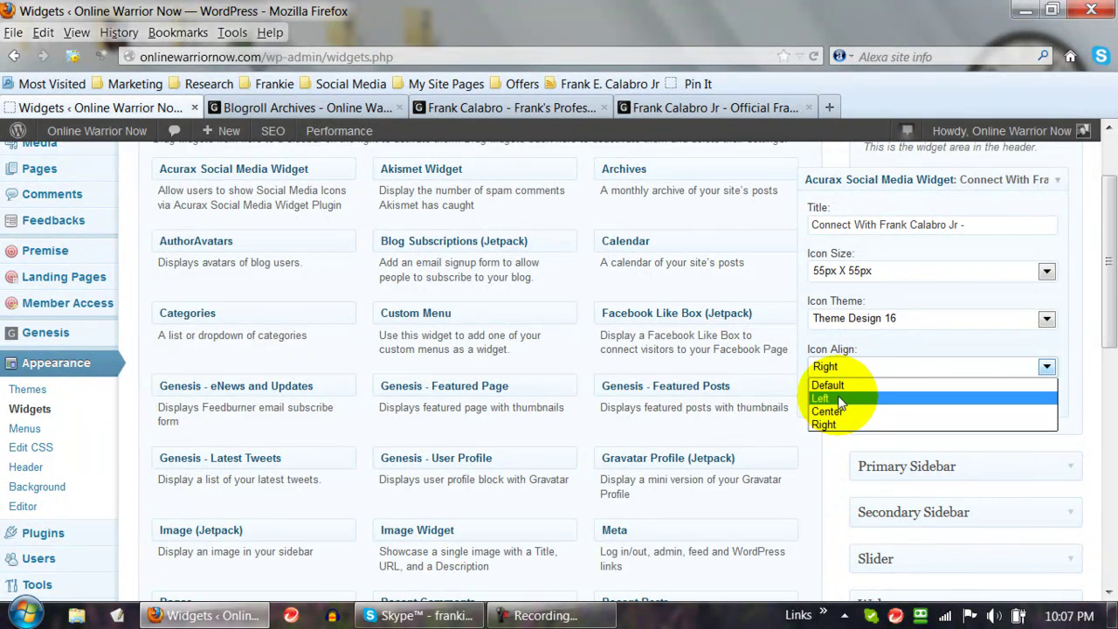
pyautogui.click(893, 366)
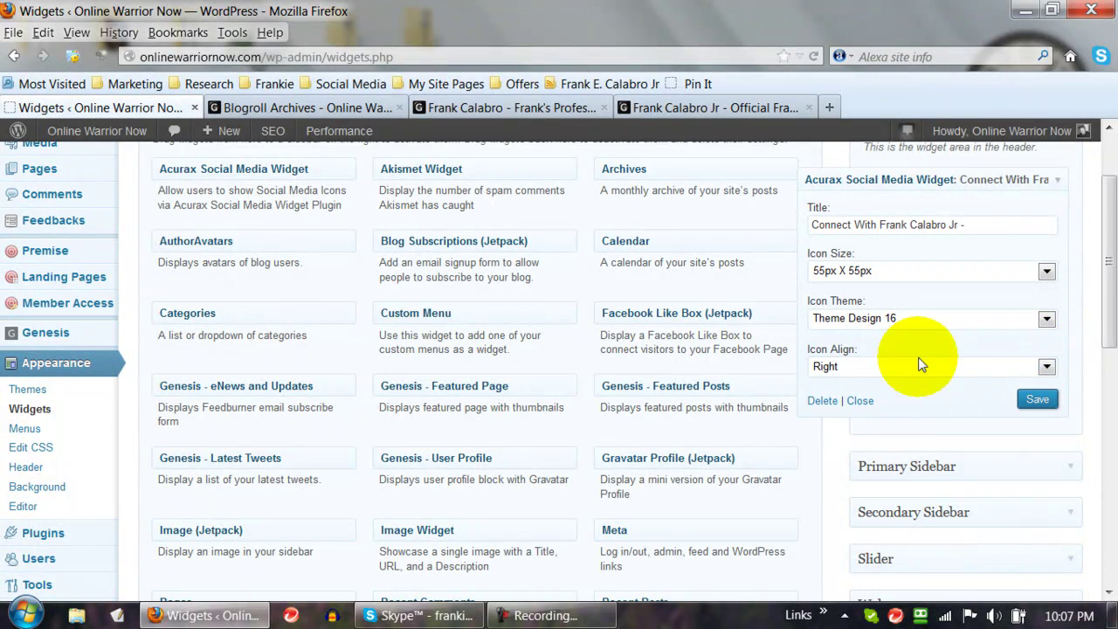
pyautogui.click(310, 108)
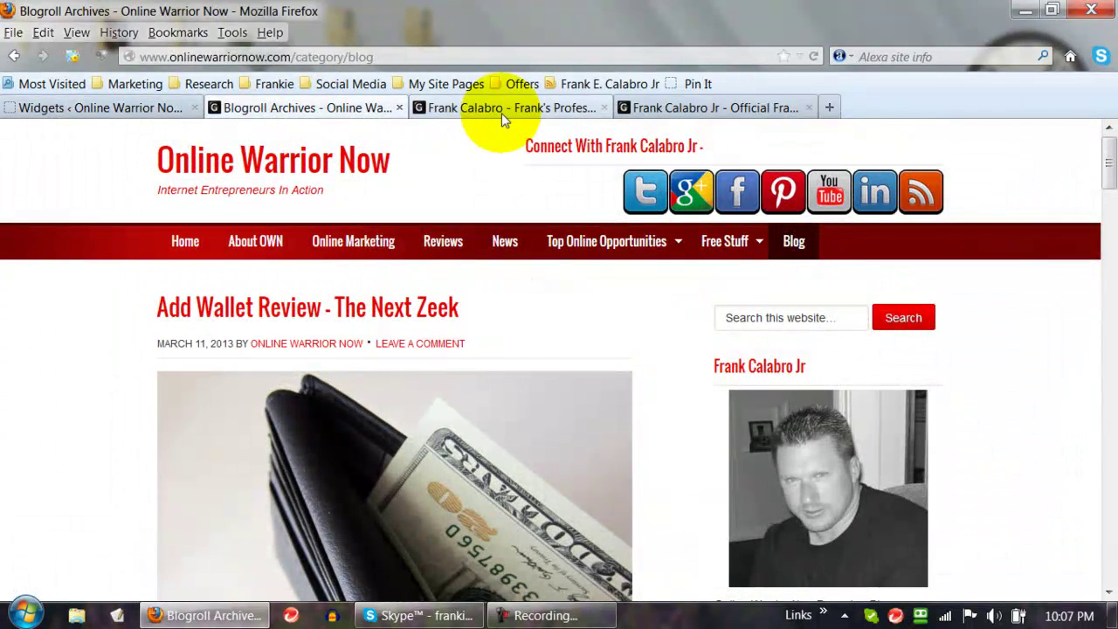
pyautogui.click(813, 57)
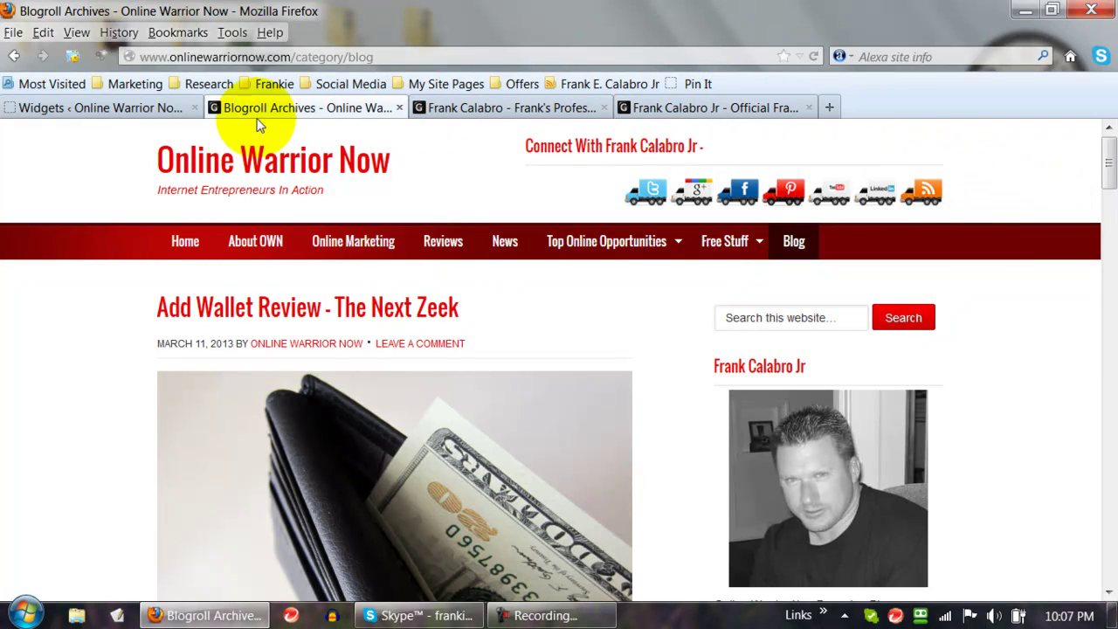
# Return to the Widgets page, set the social media widget's icon theme to Theme Design 22, and save it
pyautogui.click(101, 110)
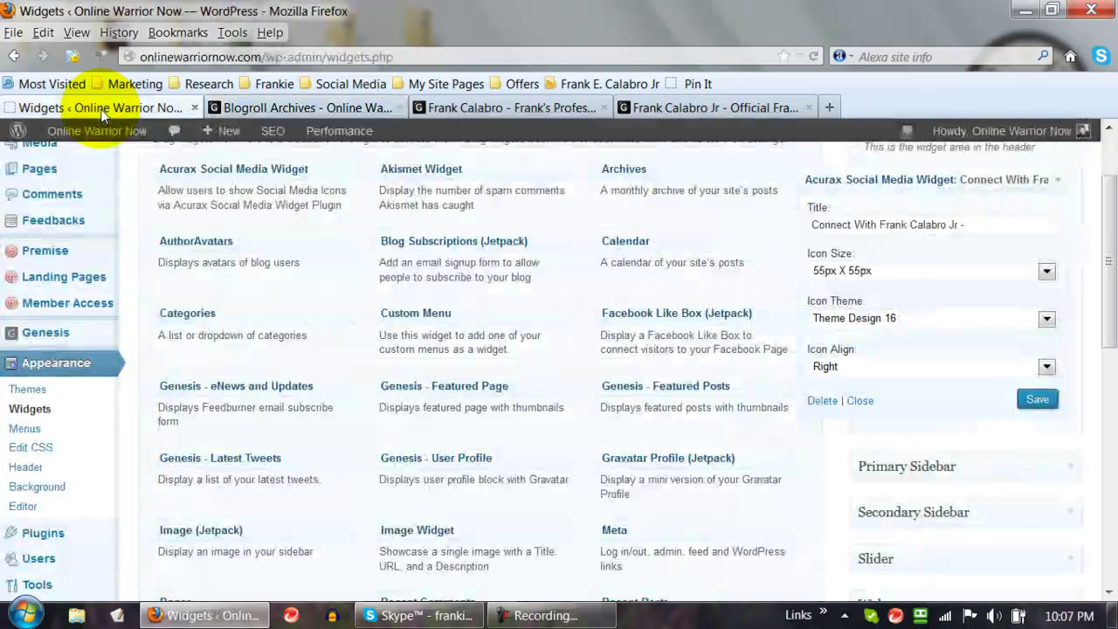
pyautogui.click(1046, 319)
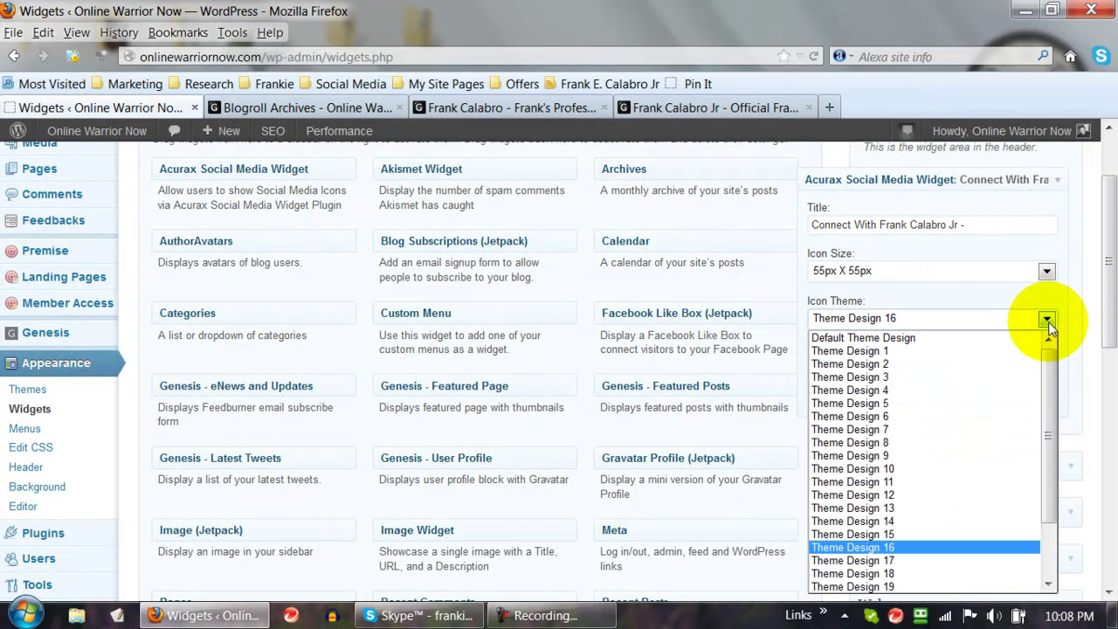
pyautogui.moveTo(1049, 378); pyautogui.dragTo(1051, 456)
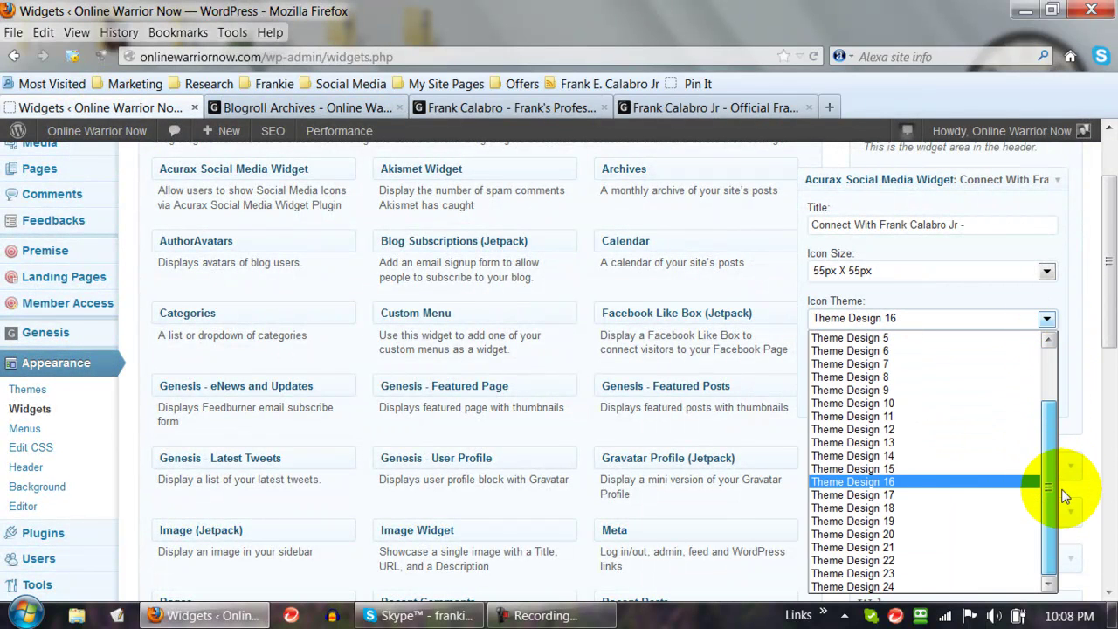
pyautogui.click(905, 561)
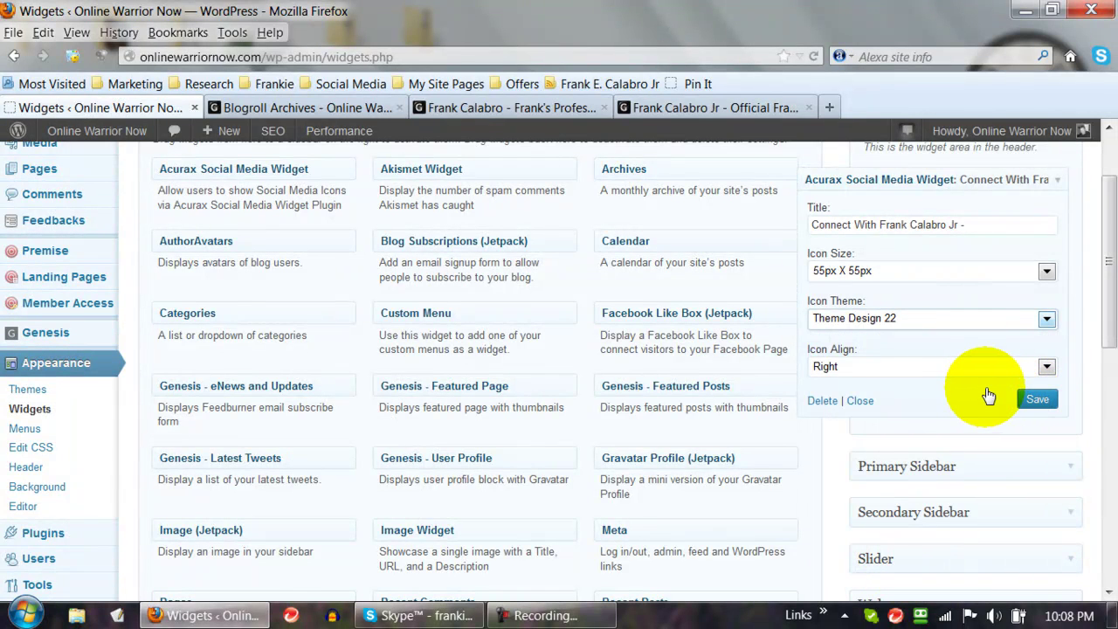
# Reload the Online Warrior Now blog page and check the restyled social icons in its header
pyautogui.click(321, 107)
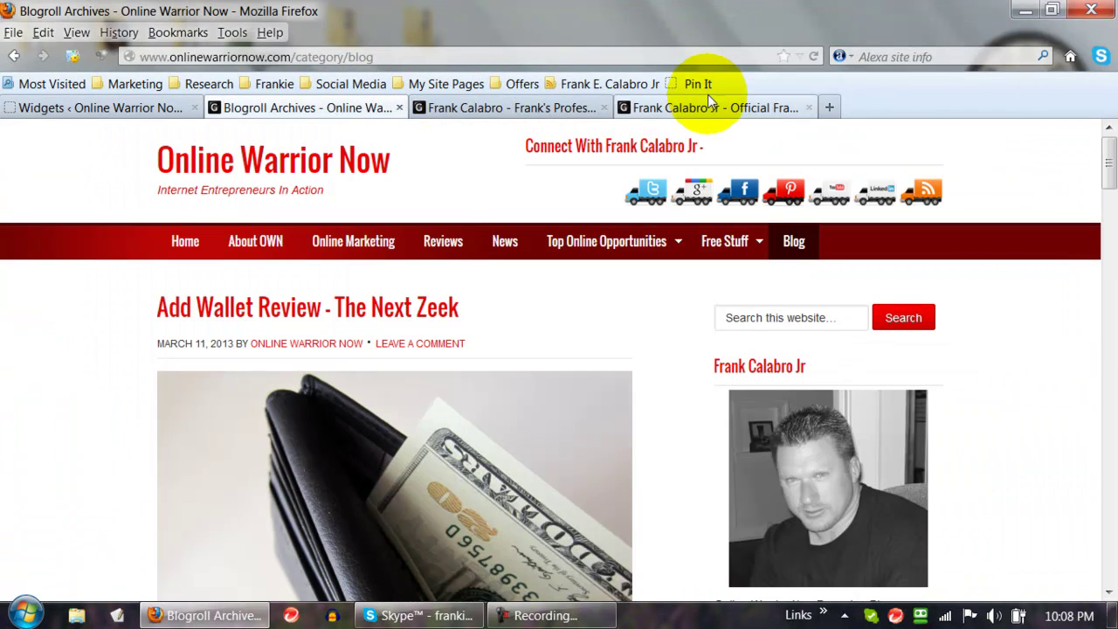
pyautogui.click(812, 56)
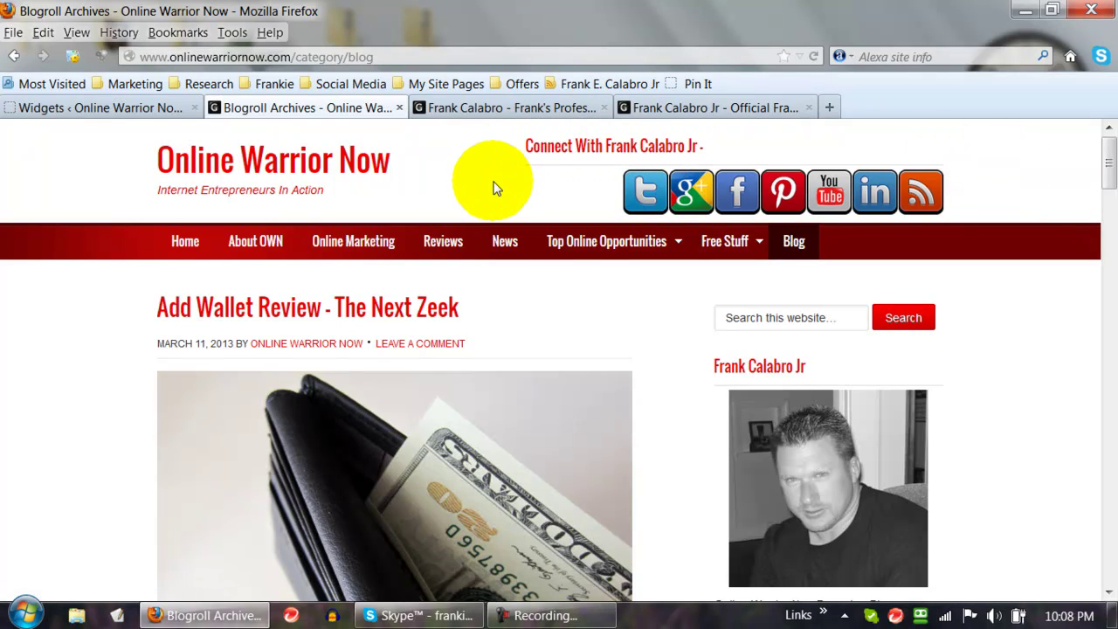
pyautogui.scroll(-2, 494, 188)
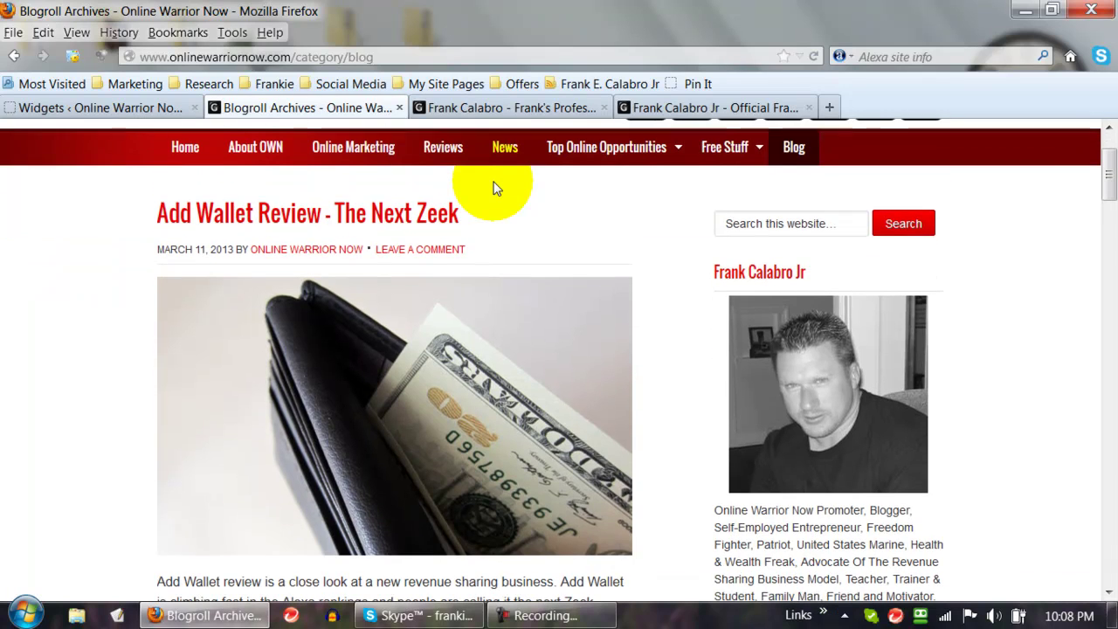
pyautogui.scroll(2, 492, 187)
# Return to the Widgets page and collapse the Acurax Social Media Widget in the Header Right area
pyautogui.click(91, 104)
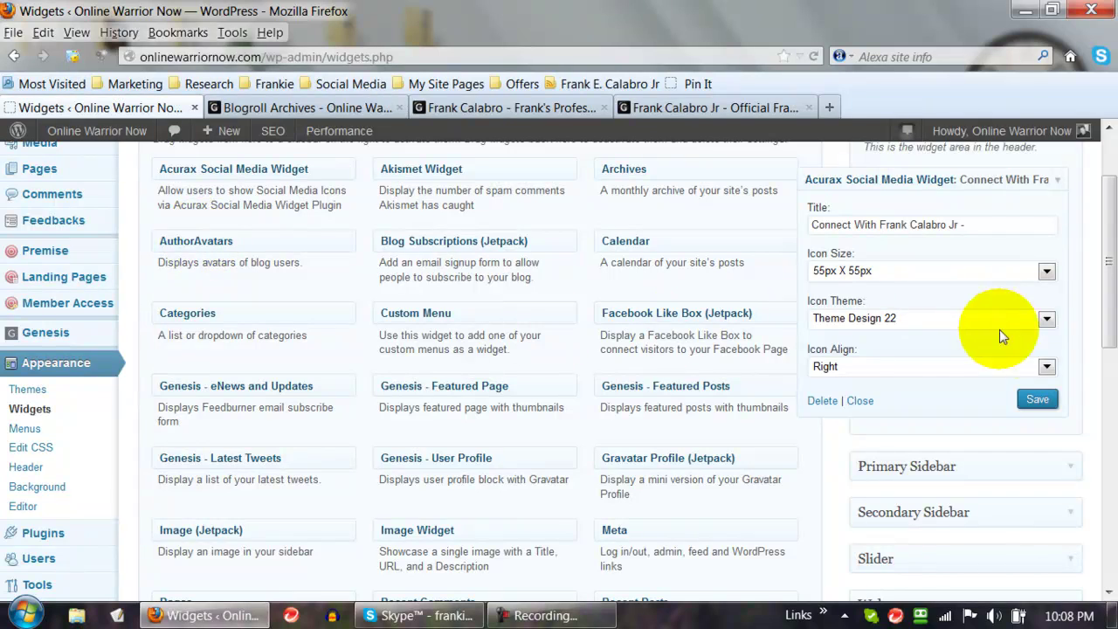
pyautogui.scroll(2, 1004, 326)
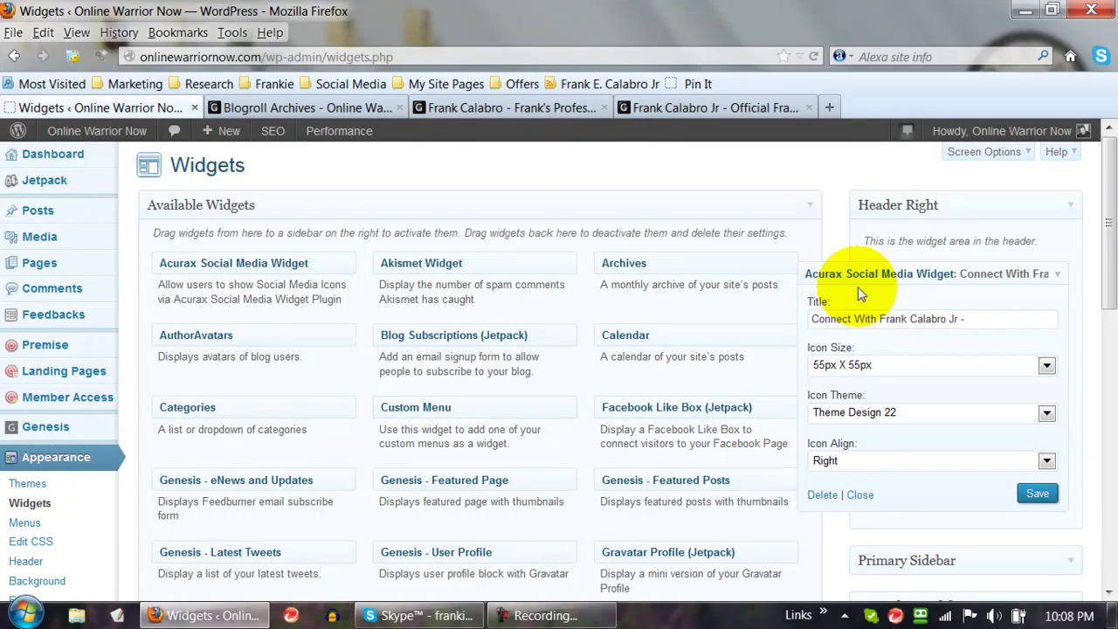
pyautogui.click(1059, 276)
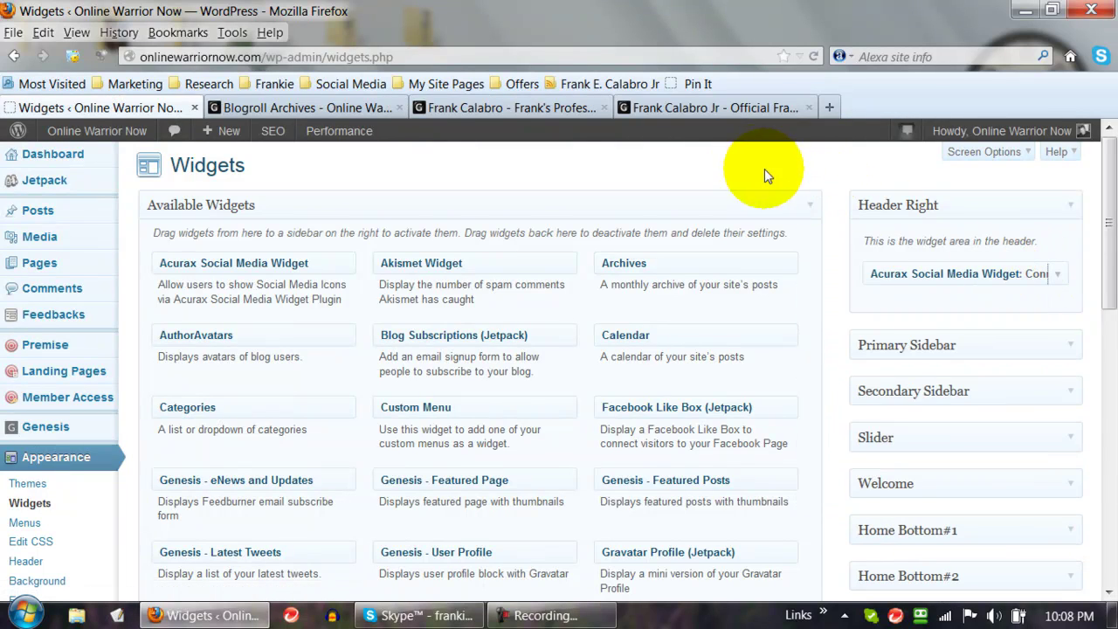
# View the header social icons on the two other open blogs and return to the Online Warrior Now blog page
pyautogui.click(490, 113)
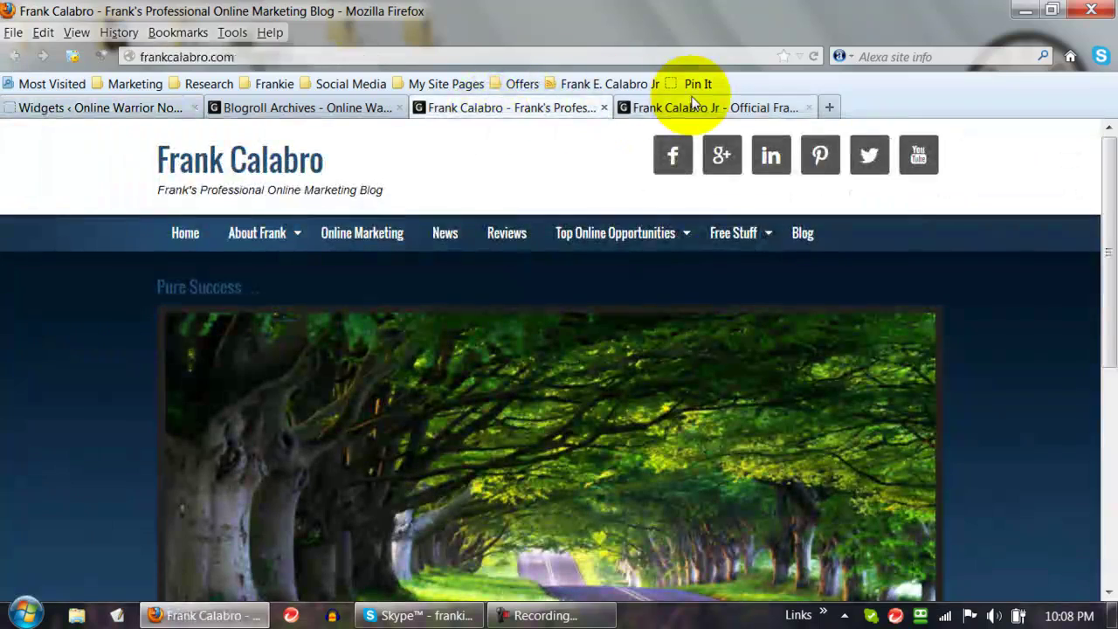
pyautogui.click(657, 108)
pyautogui.click(310, 107)
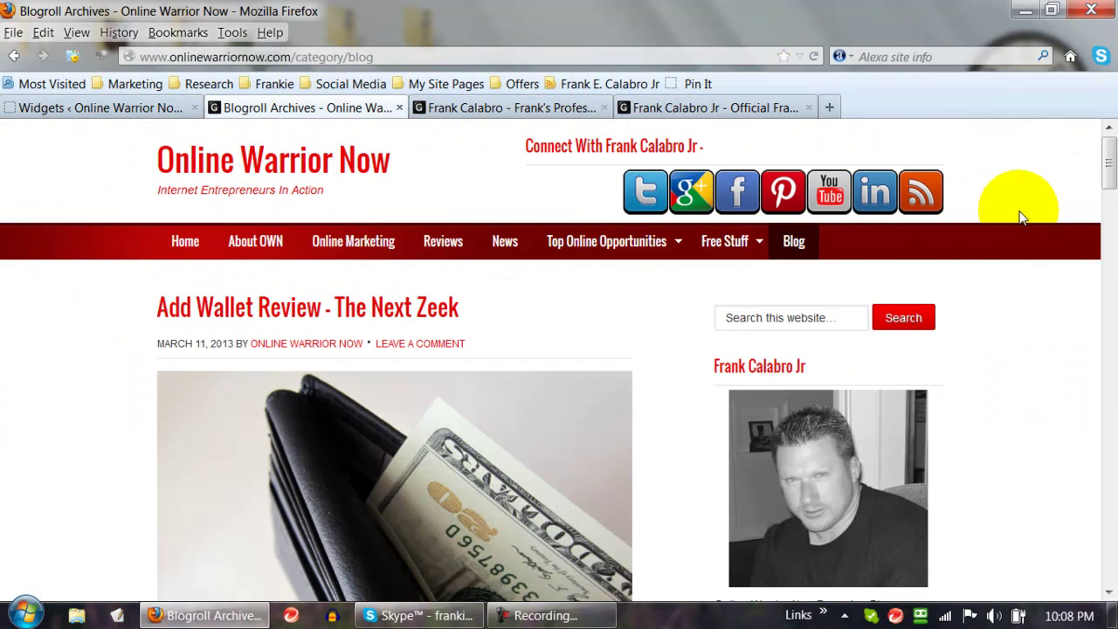
# Look over the header icons, posts and sidebar of the Online Warrior Now blog page, ending back at the header
pyautogui.moveTo(723, 257)
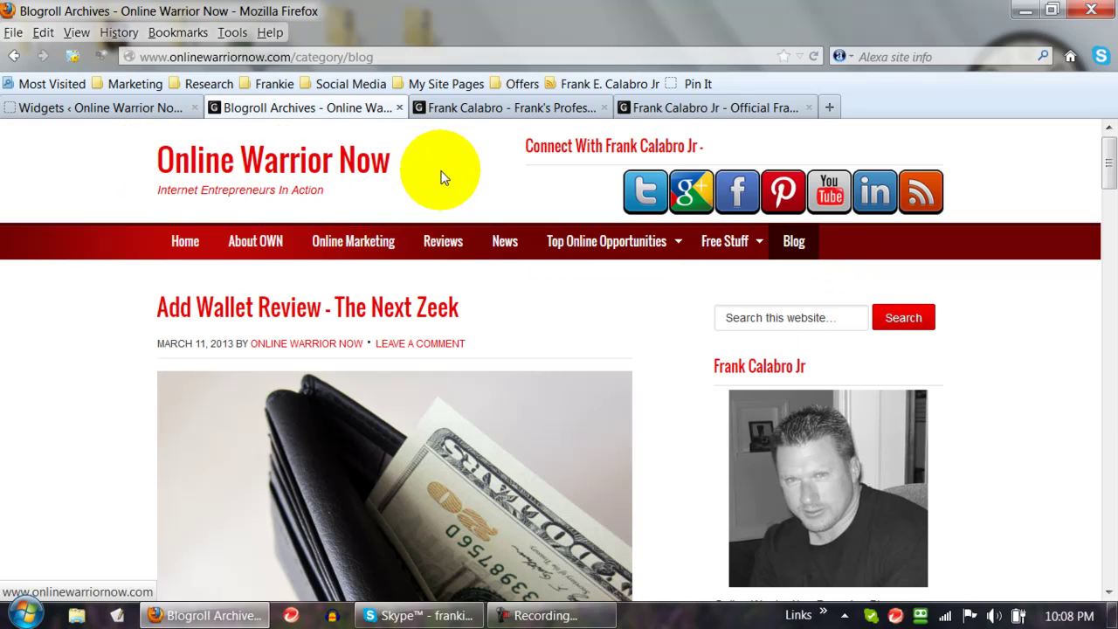
pyautogui.moveTo(760, 249)
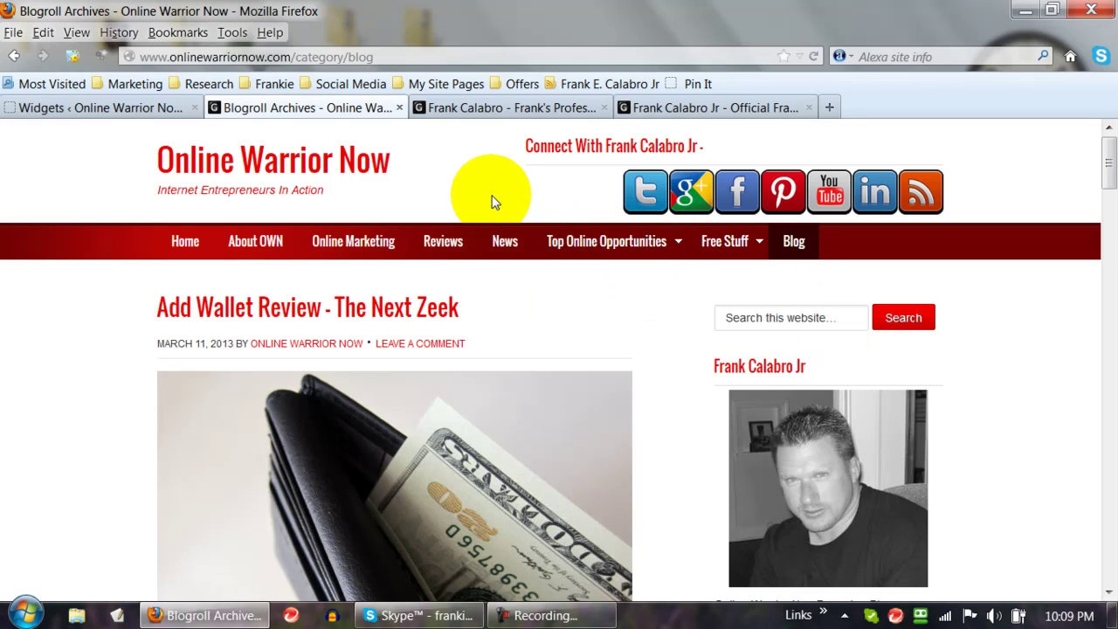
pyautogui.scroll(-2, 672, 321)
pyautogui.scroll(-10, 672, 318)
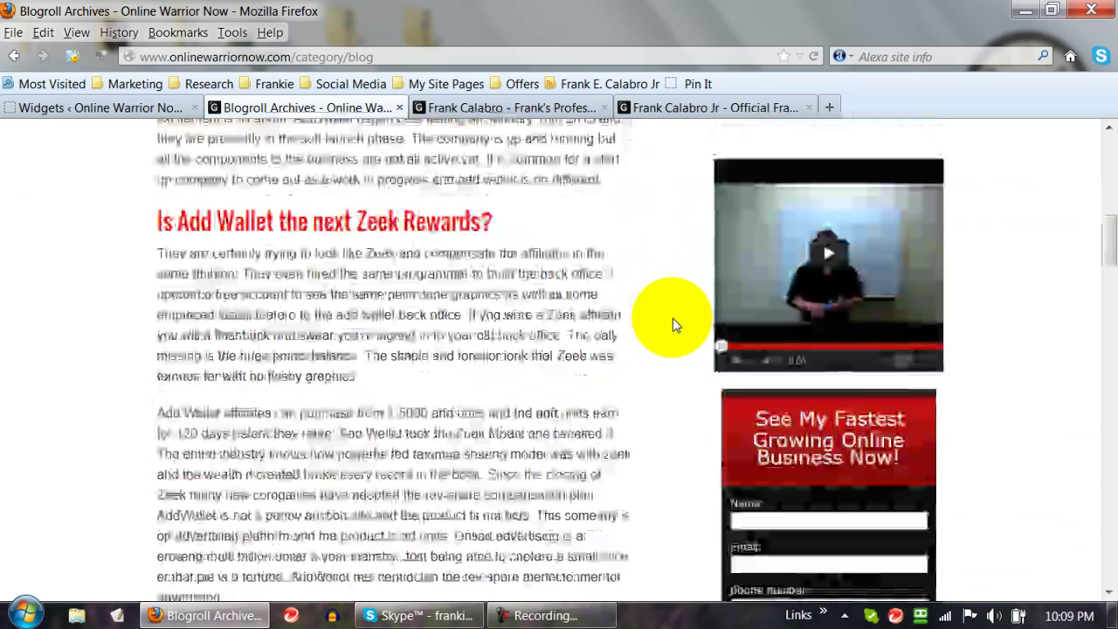
pyautogui.scroll(10, 672, 318)
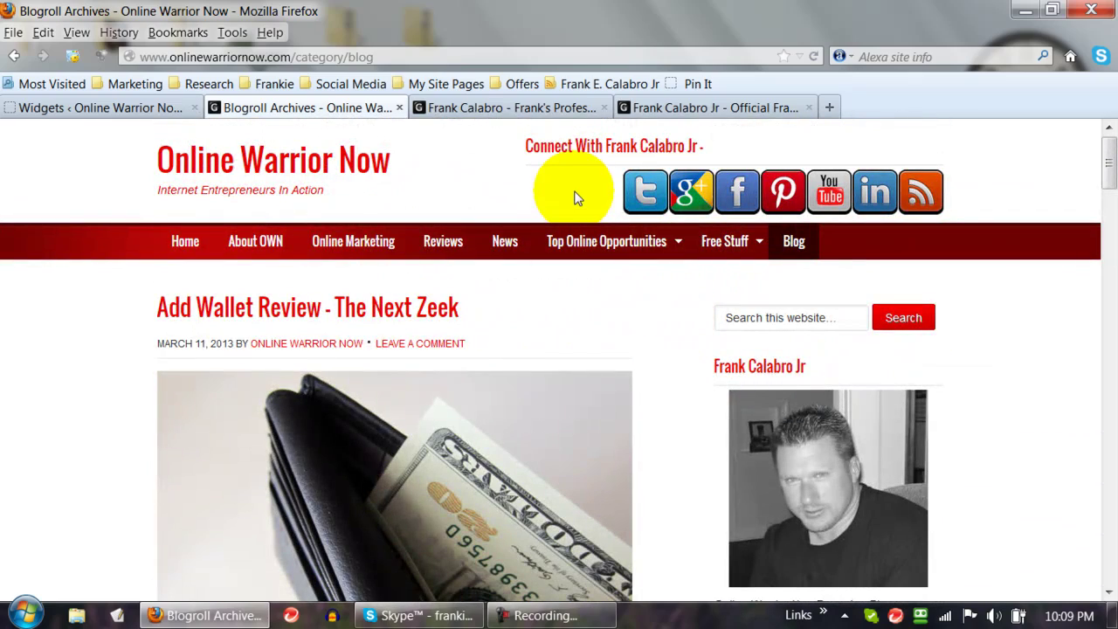